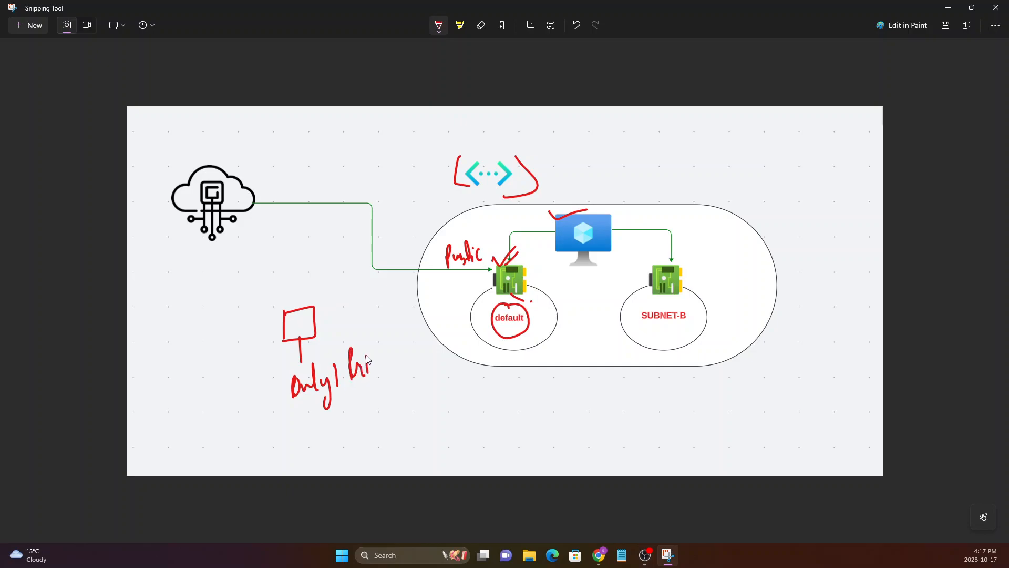
Step: Handwrite "only 1 Public" below the private note, tick the VM, network cards and subnets, and draw lines from the VM towards both subnets
mouse_move(320, 444)
left_mouse_down()
mouse_move(336, 445)
mouse_move(342, 413)
mouse_move(363, 423)
mouse_move(389, 393)
mouse_move(402, 407)
mouse_move(437, 399)
left_mouse_up()
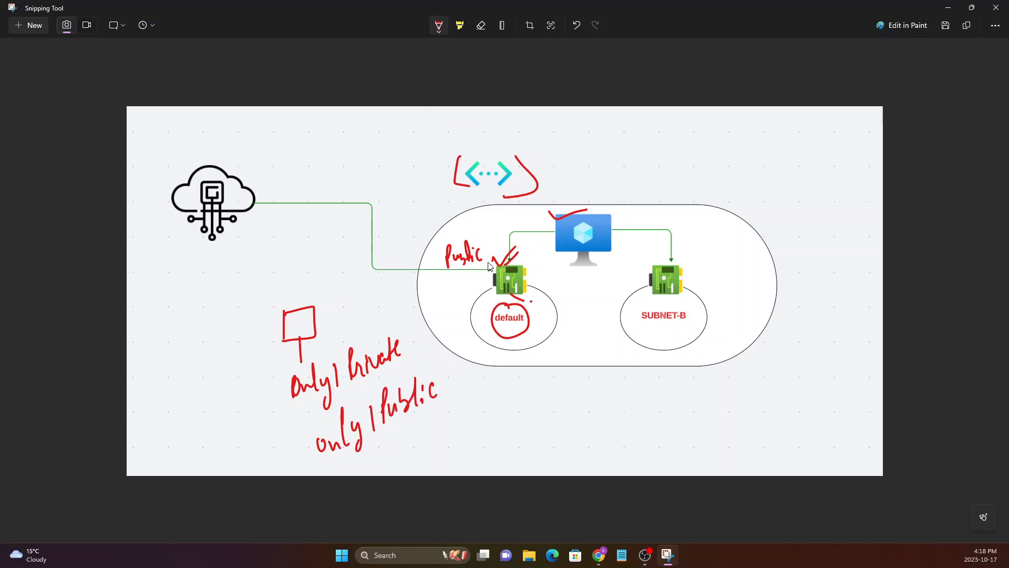
left_click_drag(489, 262, 499, 256)
left_click_drag(529, 302, 535, 299)
left_click_drag(685, 272, 695, 265)
left_click_drag(692, 304, 707, 299)
left_click_drag(610, 217, 623, 208)
mouse_move(575, 269)
left_mouse_down()
mouse_move(530, 277)
mouse_move(564, 297)
mouse_move(636, 279)
mouse_move(647, 307)
left_mouse_up()
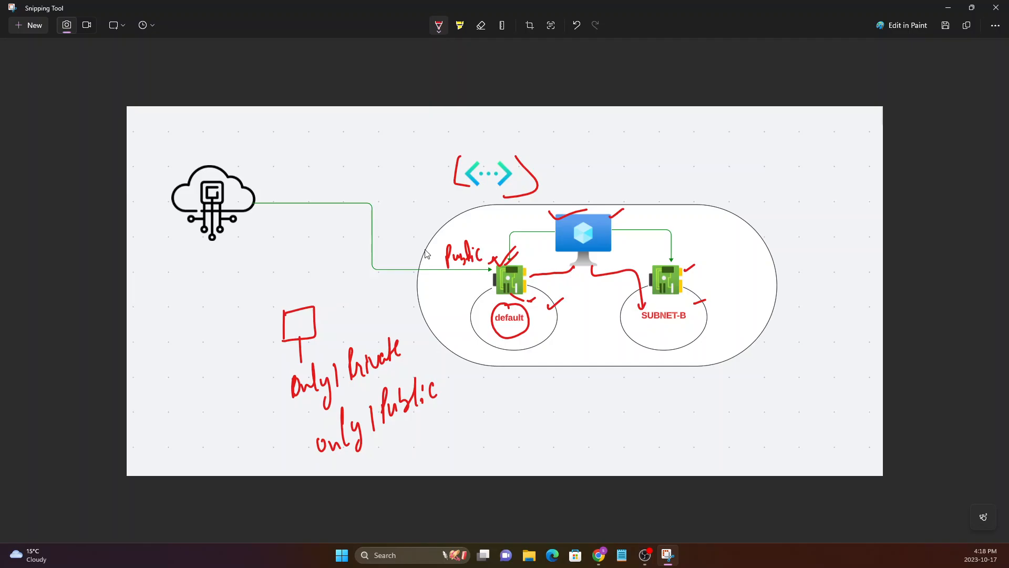
Step: Switch to the Azure portal in Chrome and open the PRIVATE-NETWORK virtual network
left_click(948, 7)
left_click(598, 555)
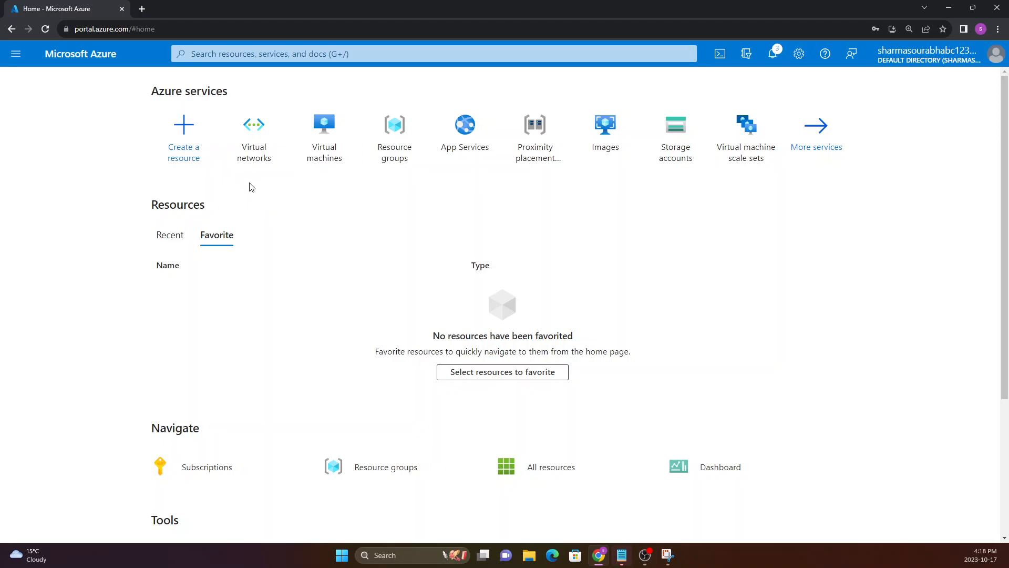
left_click(265, 151)
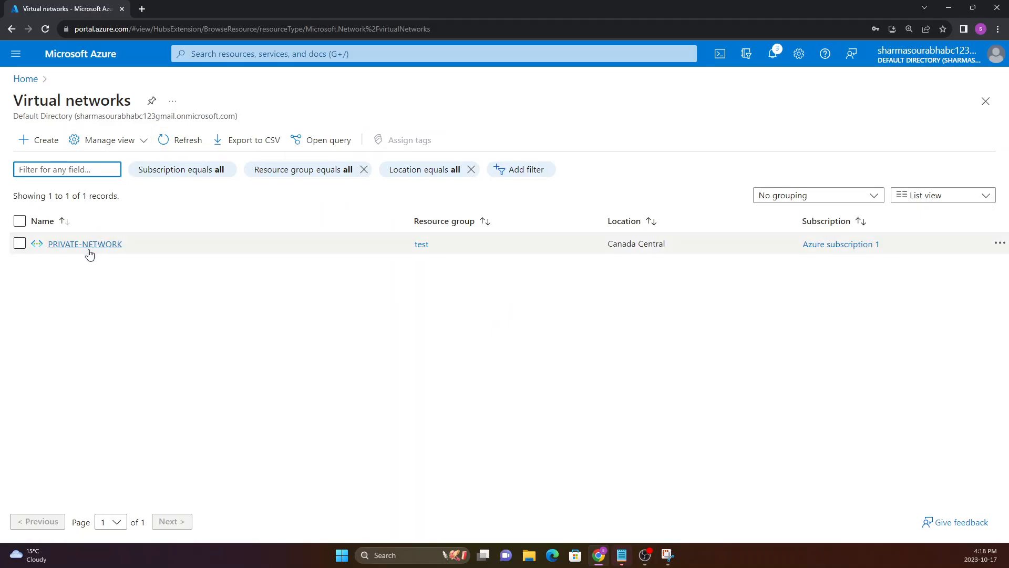
left_click(78, 249)
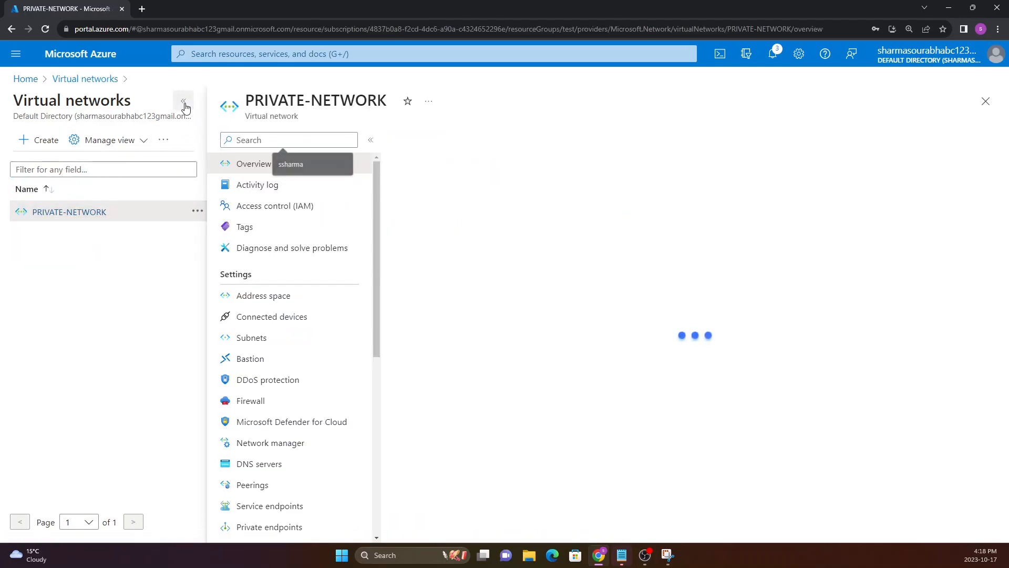
Step: Examine the address space defined for PRIVATE-NETWORK
left_click(96, 302)
left_click(227, 199)
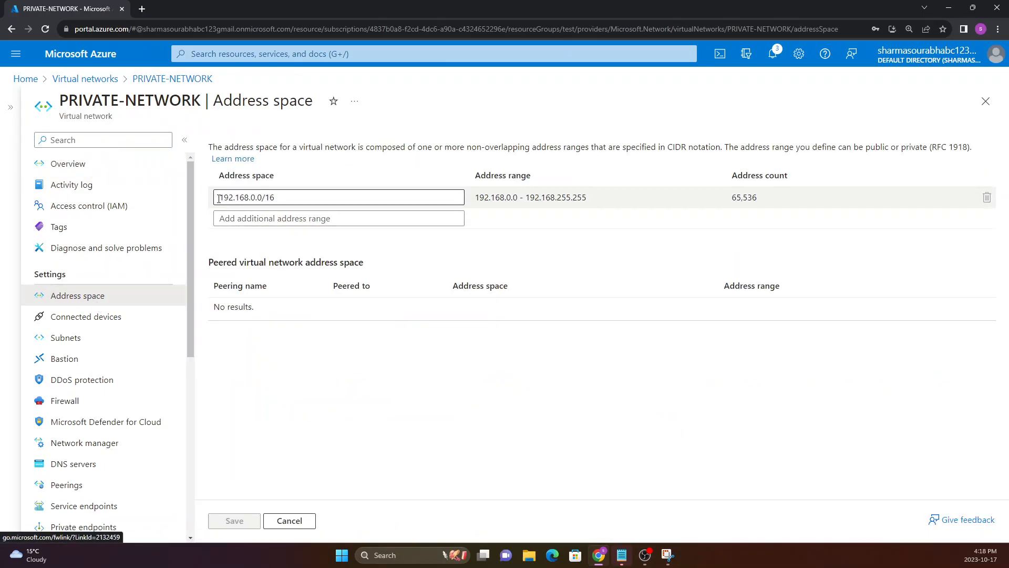
left_click_drag(227, 198, 291, 210)
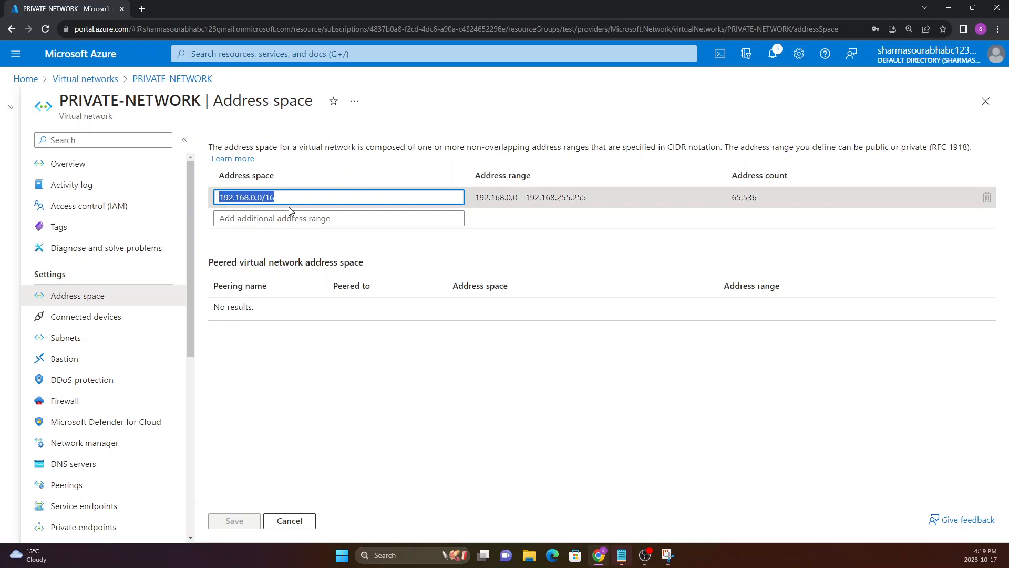
left_click(257, 252)
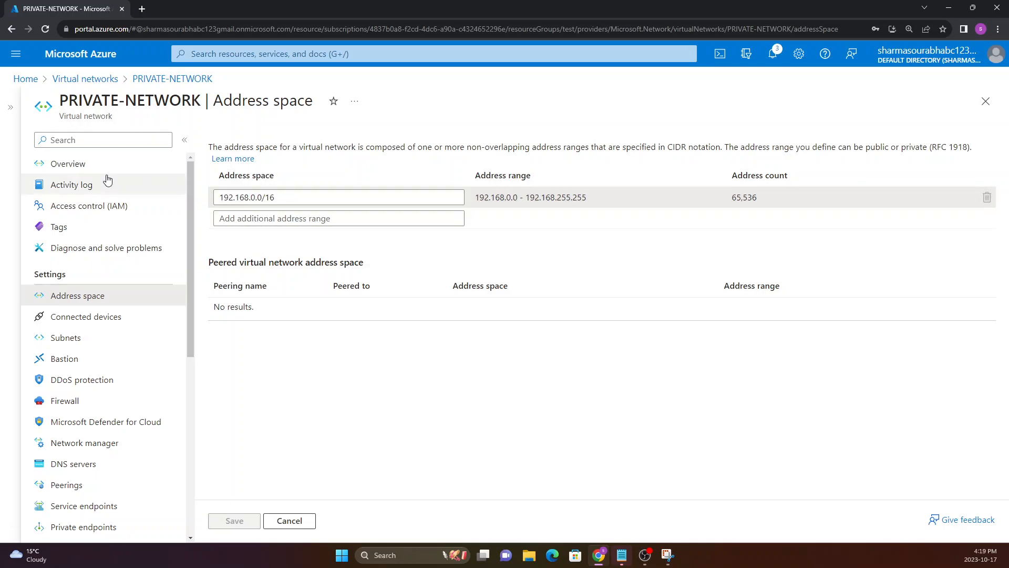
Step: Examine the names and IPv4 ranges of the subnets in PRIVATE-NETWORK
left_click(75, 338)
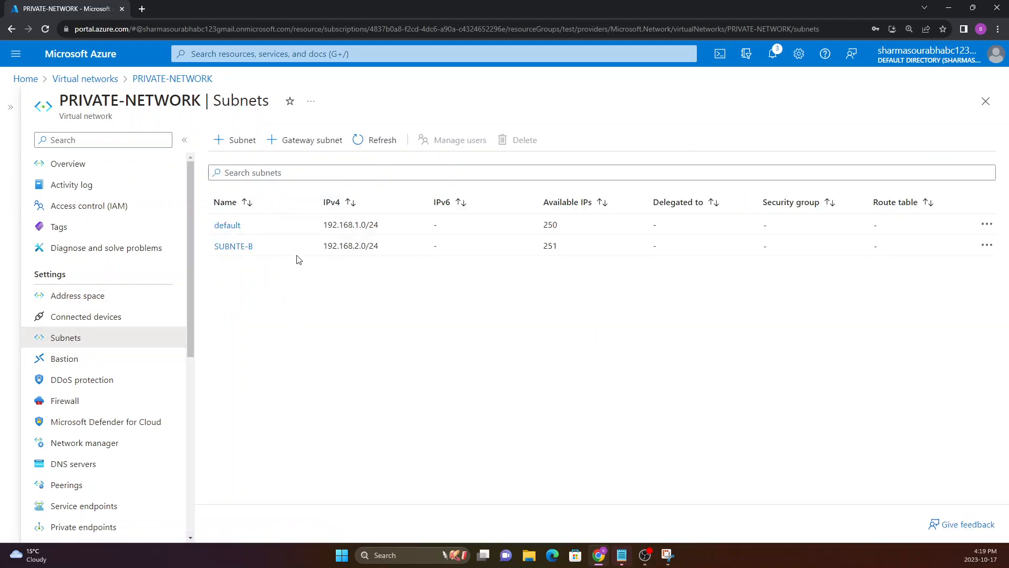
left_click_drag(247, 225, 215, 247)
left_click(286, 318)
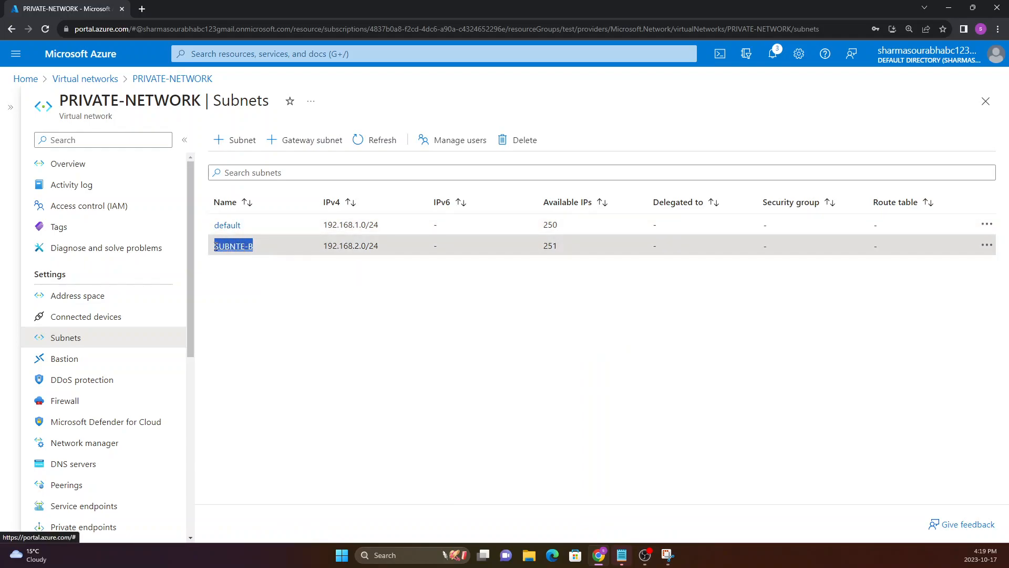
left_click(264, 231)
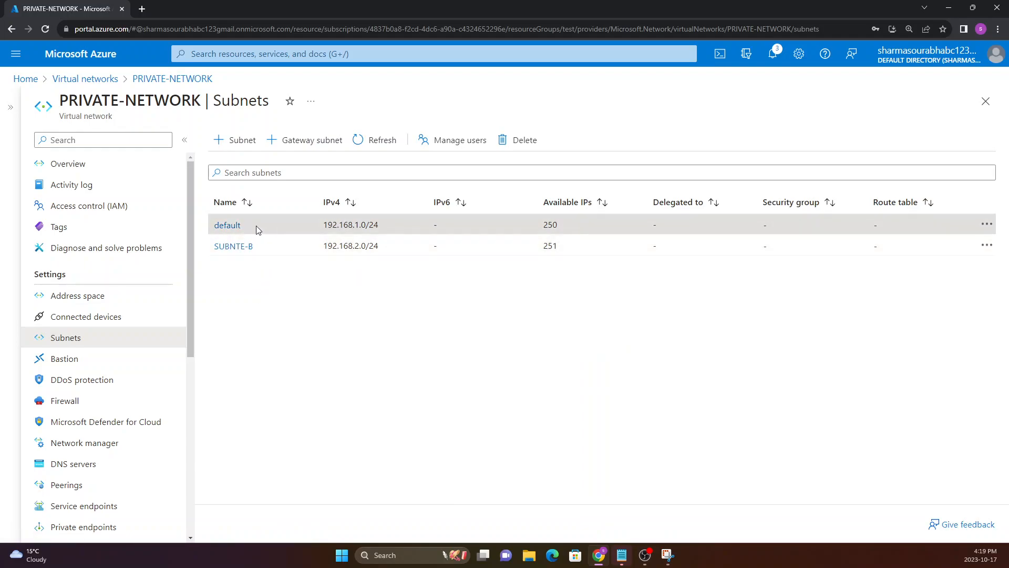
left_click_drag(252, 222, 214, 225)
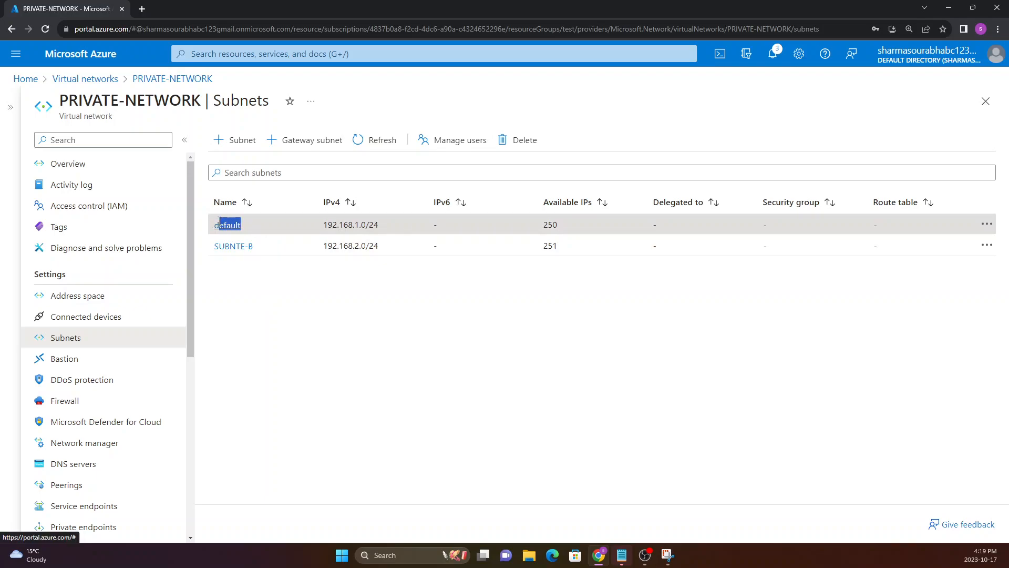
left_click_drag(323, 225, 386, 238)
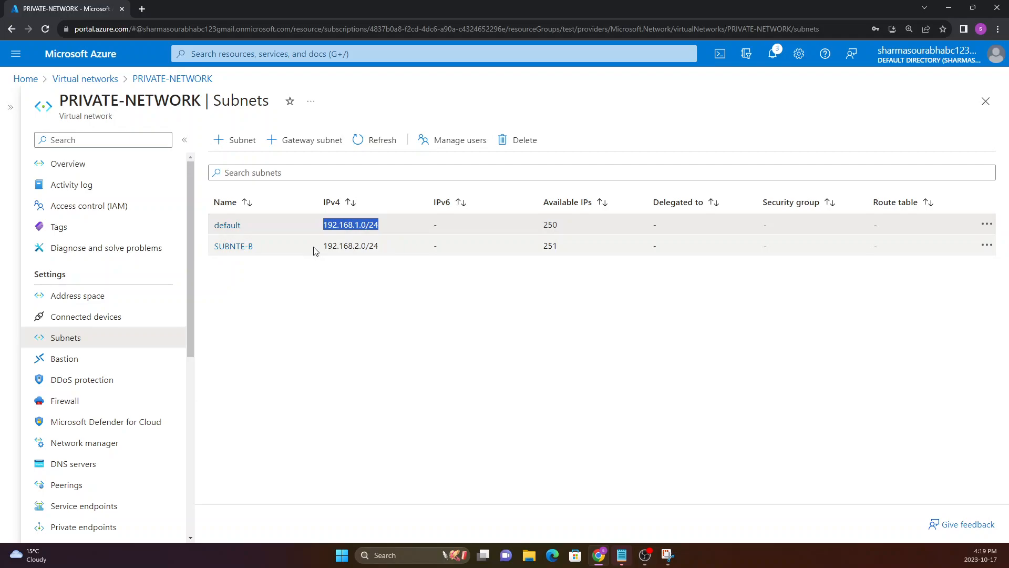
left_click_drag(322, 253, 392, 254)
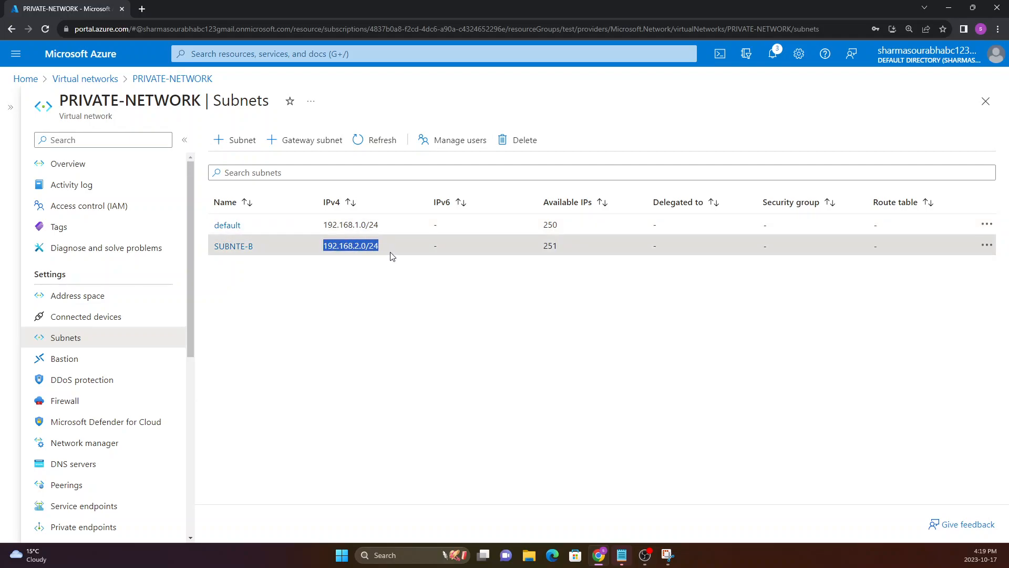
left_click(367, 275)
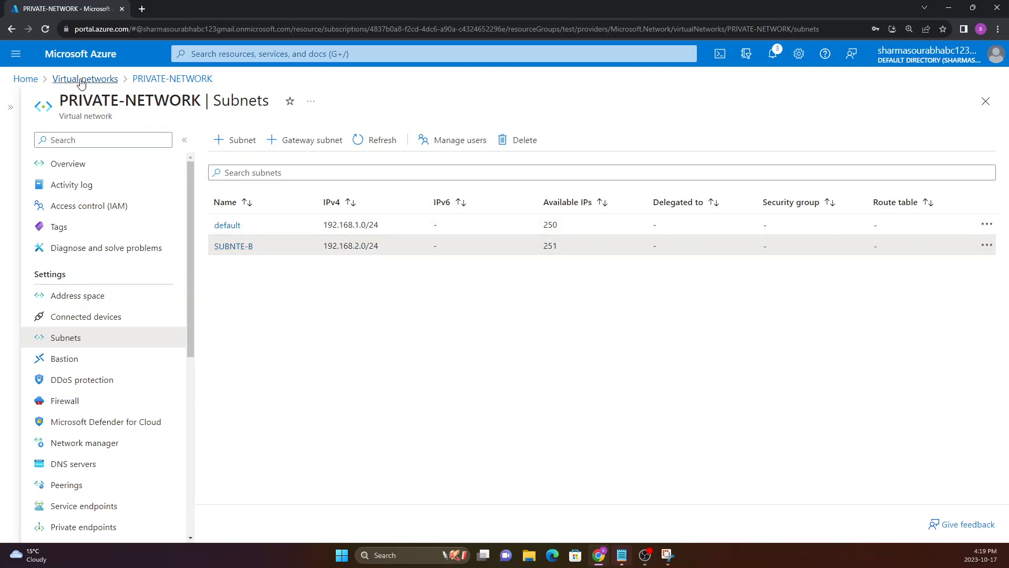
Step: Open the VM3 virtual machine's network settings and go to the IP configurations of its primary network interface
left_click(27, 80)
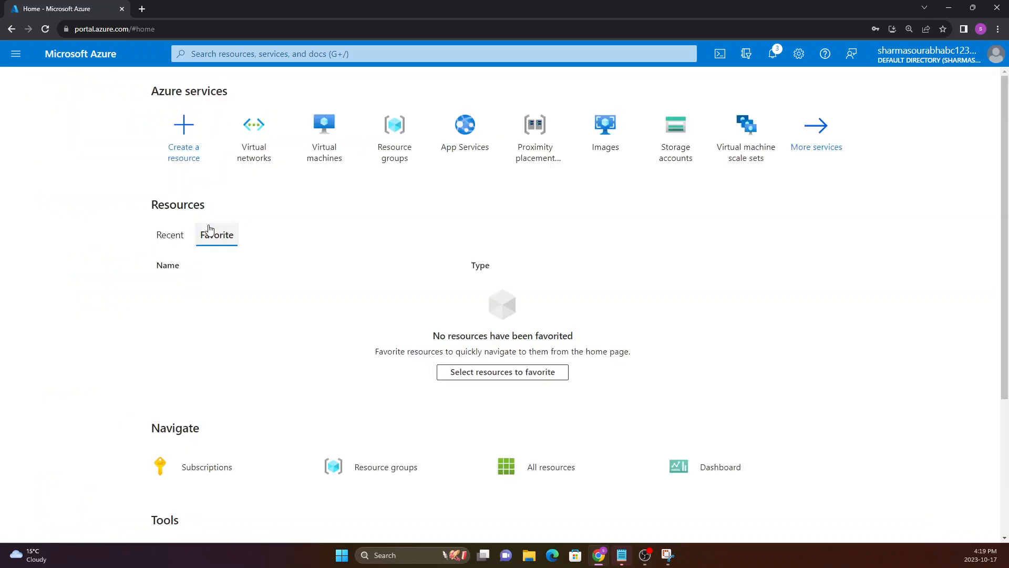
left_click(319, 157)
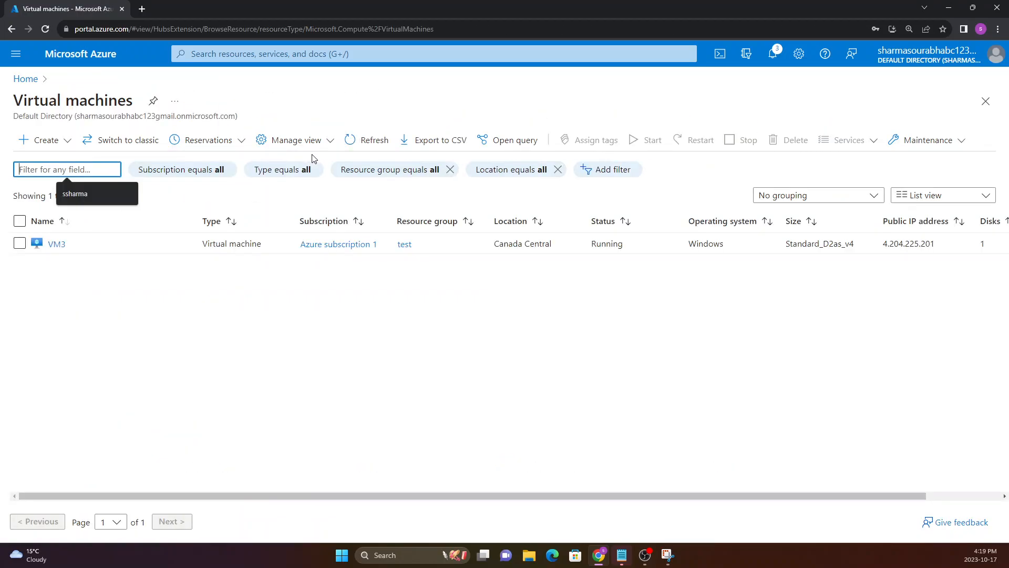
left_click(57, 245)
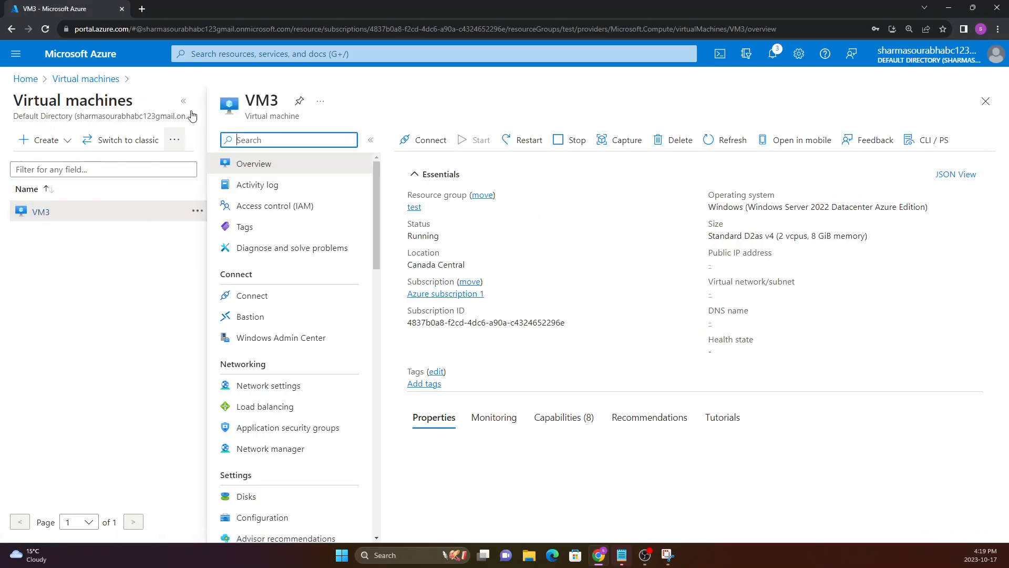
left_click(183, 100)
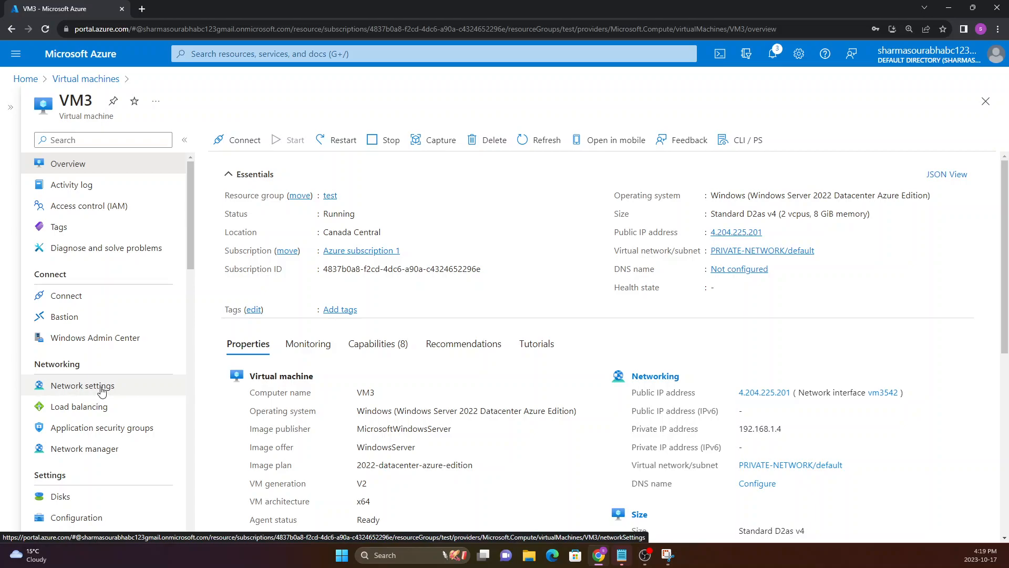
left_click(103, 391)
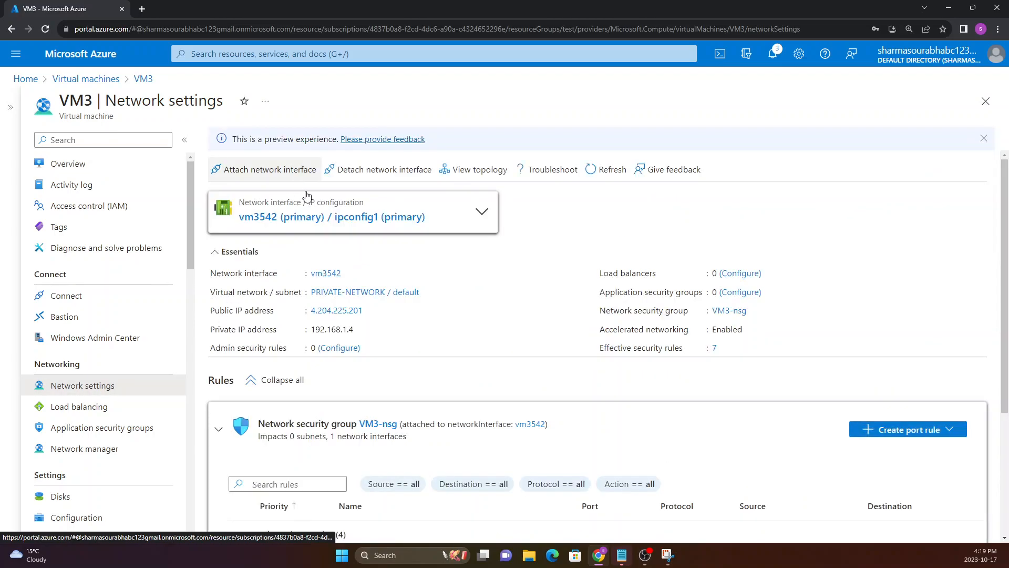
left_click(274, 223)
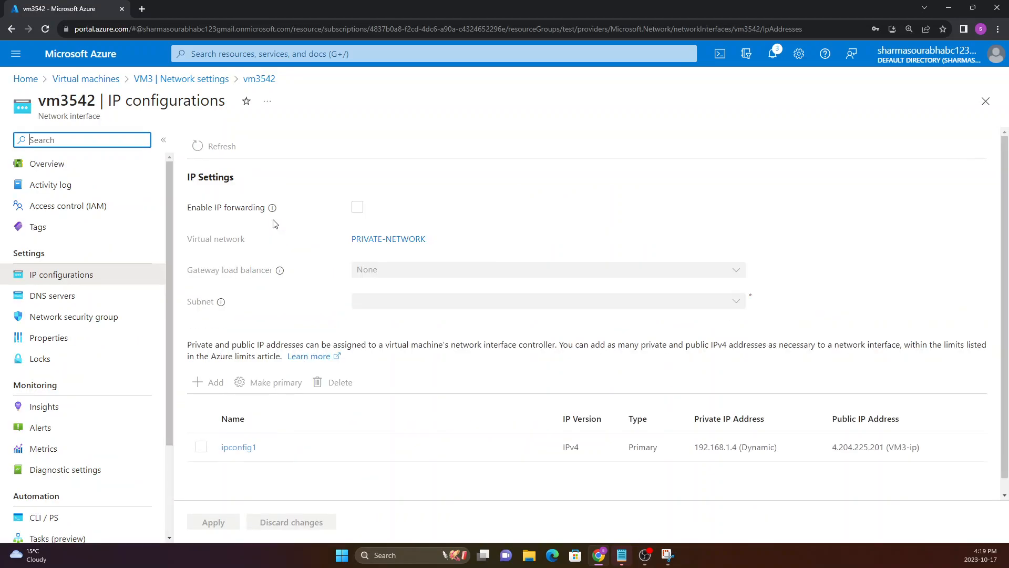
Step: Check the subnet, private IP address and public IP address of VM3's network interface
left_click_drag(189, 304, 236, 300)
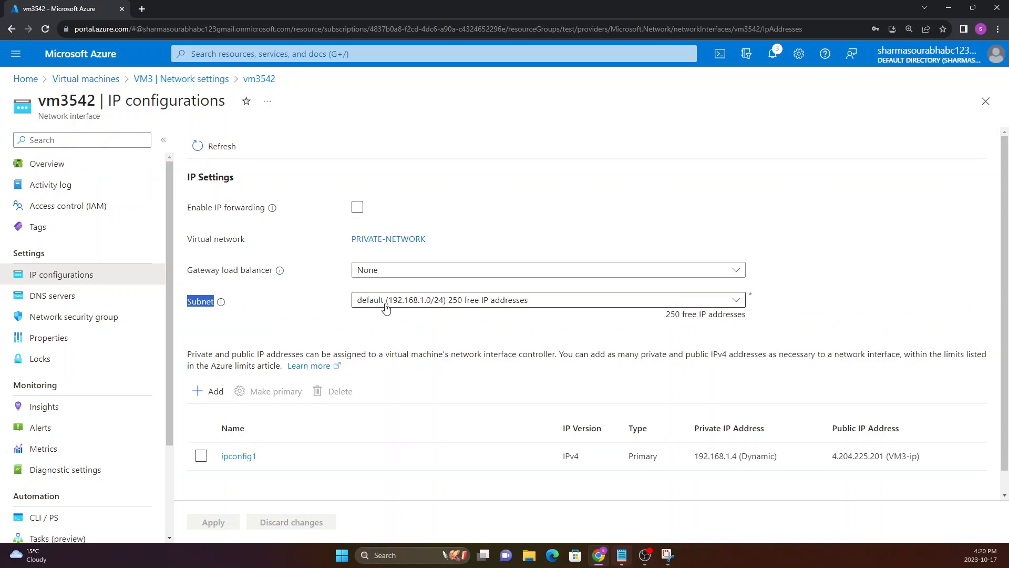
scroll(321, 326, "down", 1)
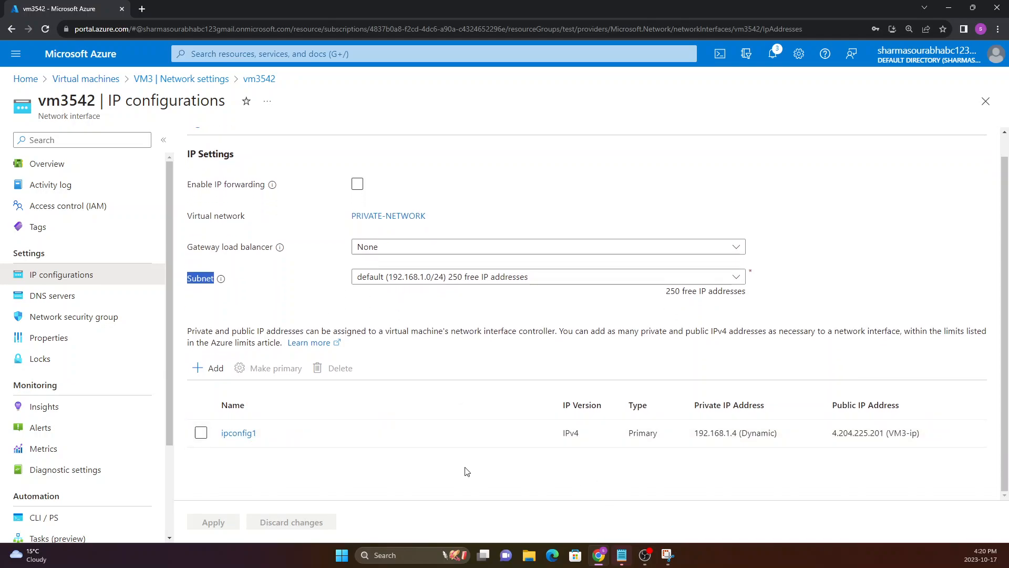
left_click_drag(695, 440, 738, 438)
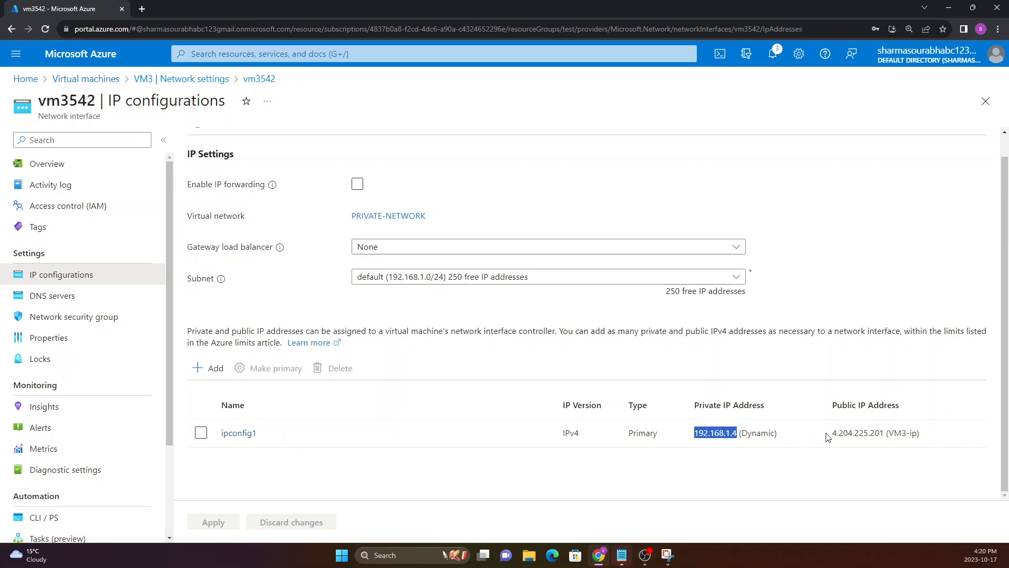
left_click_drag(832, 437, 878, 444)
left_click(882, 444)
Step: Return to the portal home, search for "network in" and open the Network interfaces service
left_click(111, 79)
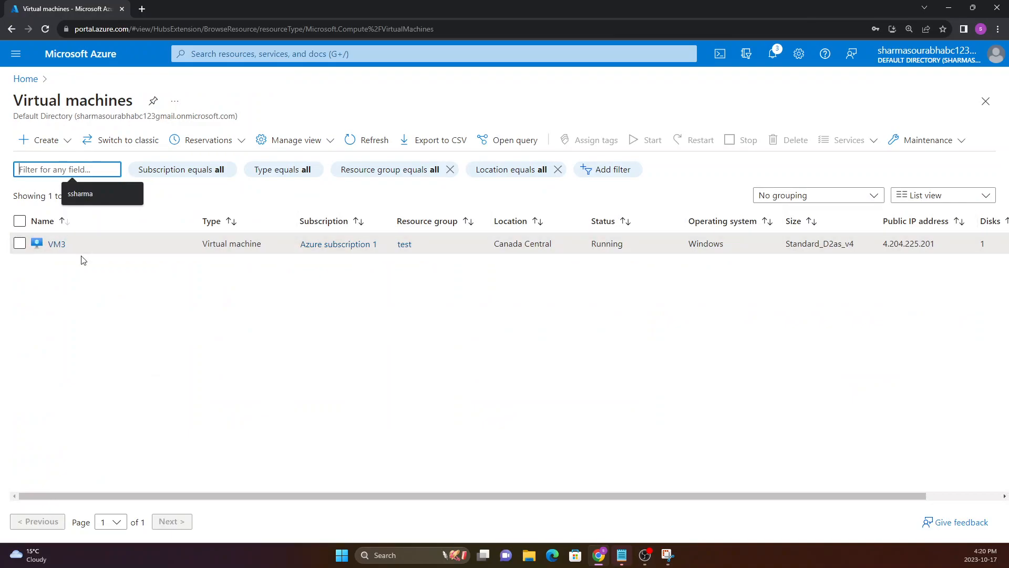
left_click(25, 79)
key("g+slash")
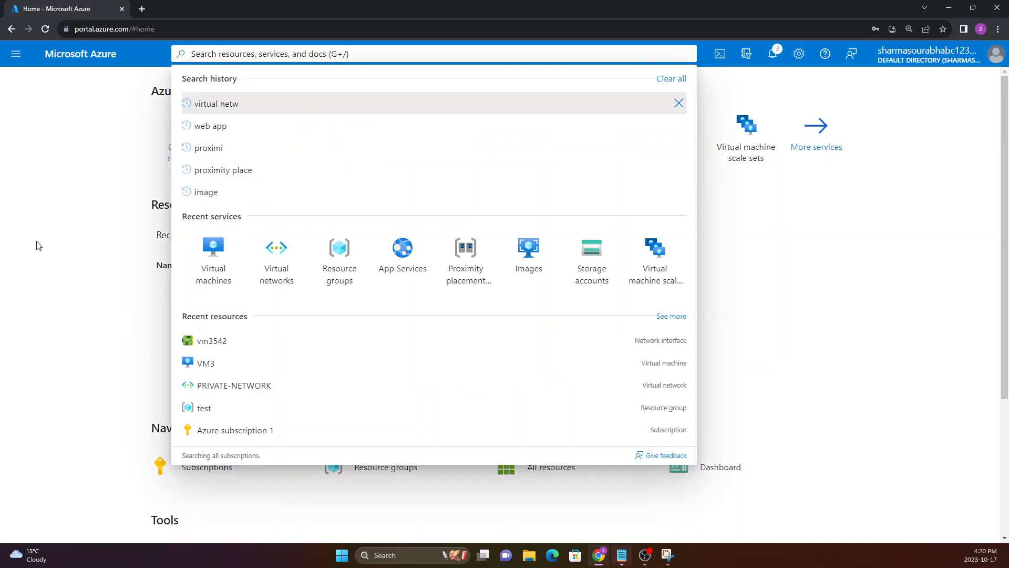
type("n")
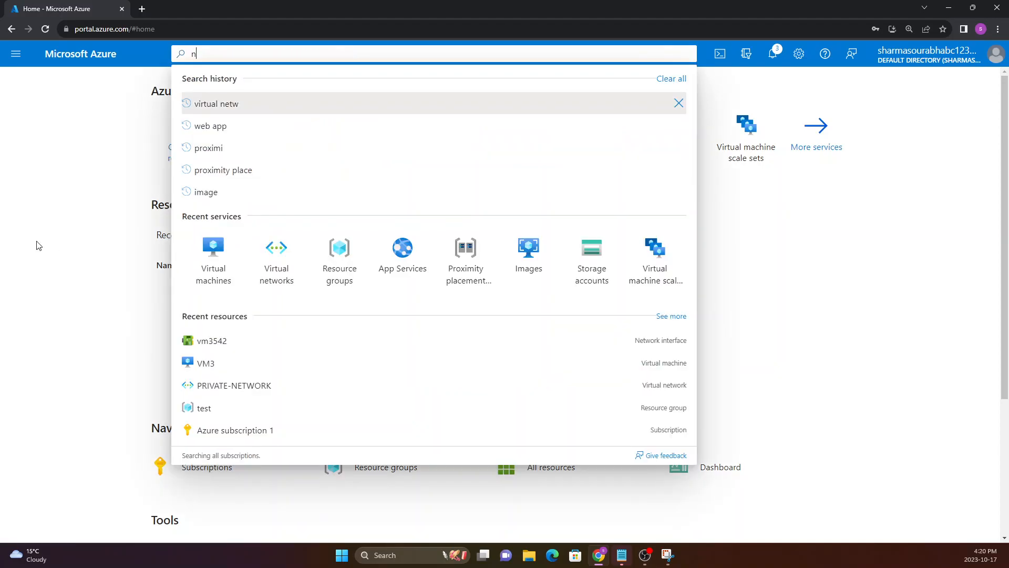
type("etwork in")
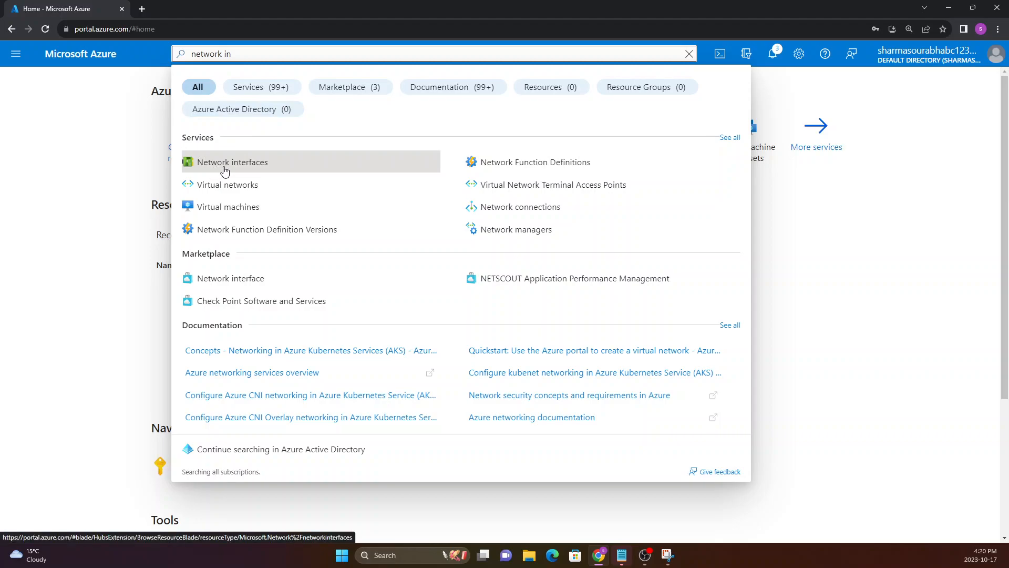
left_click(224, 171)
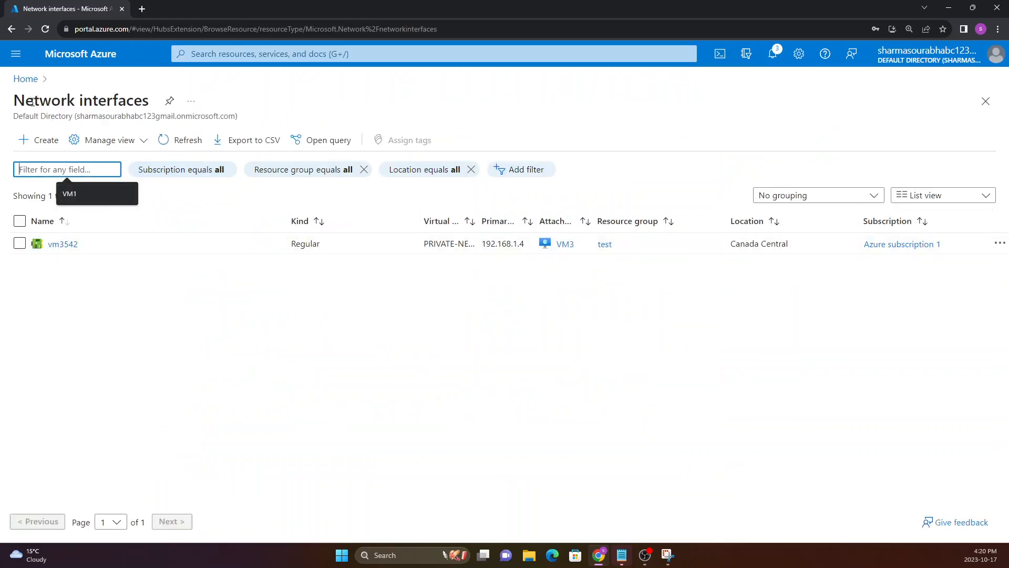
Step: Start creating a network interface in the resource group test and name it NIC1
left_click(47, 150)
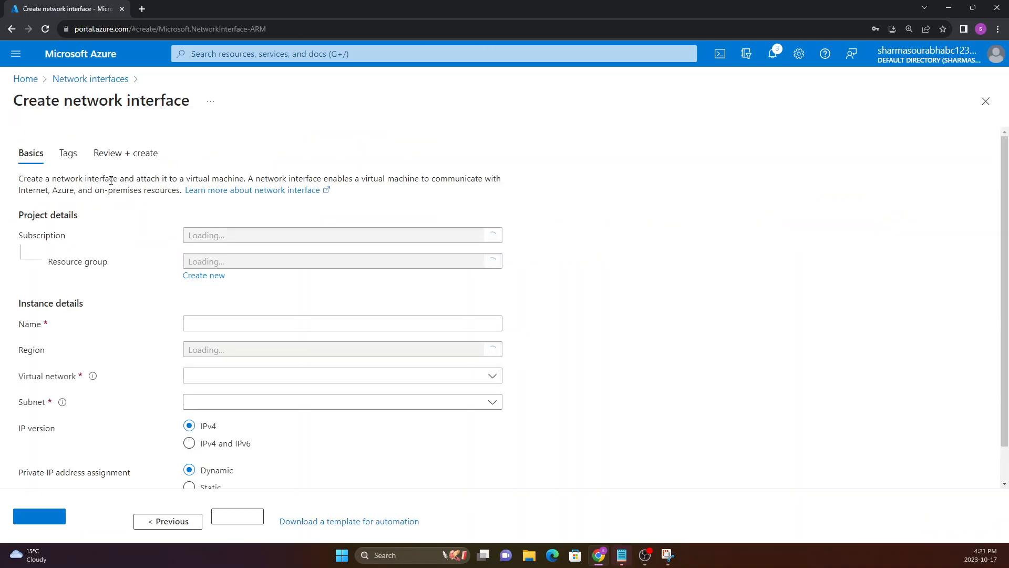
left_click(216, 263)
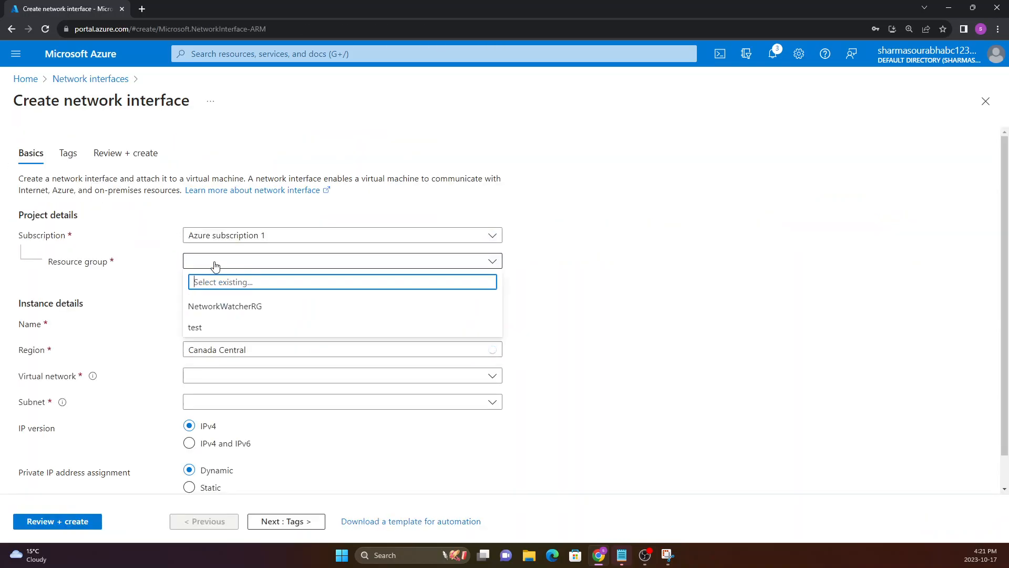
left_click(207, 334)
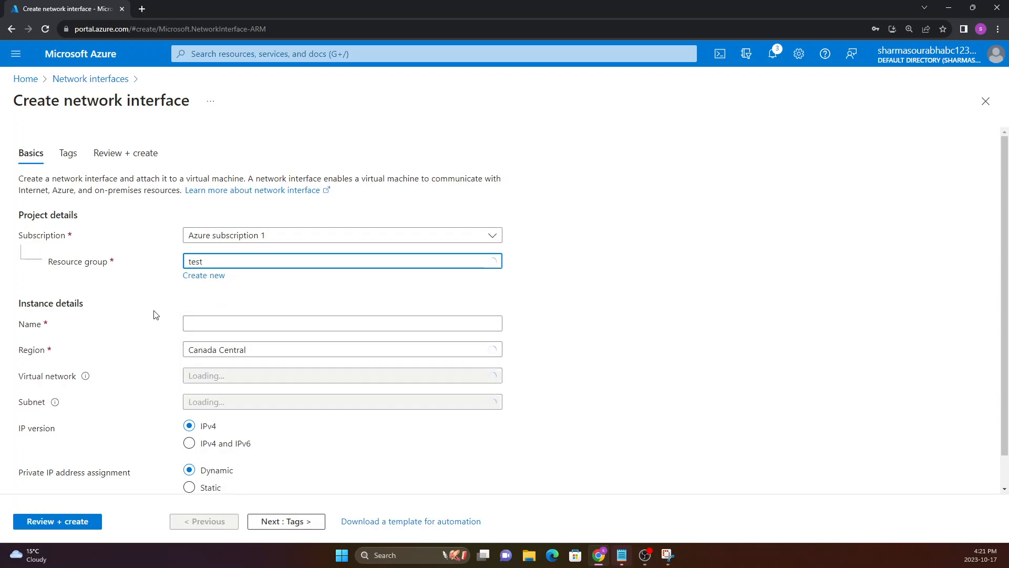
left_click(237, 326)
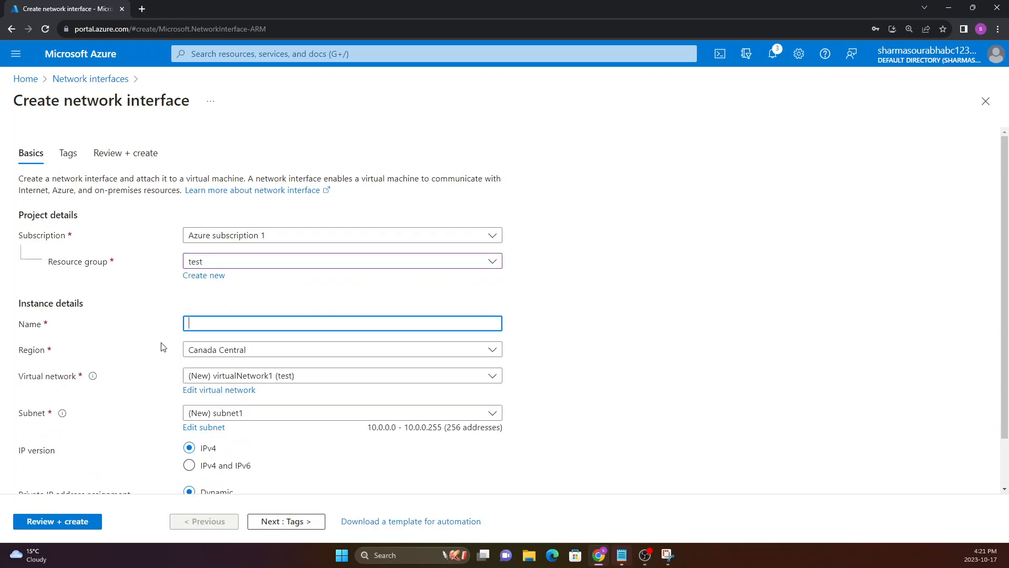
type("NIC1")
left_click(67, 361)
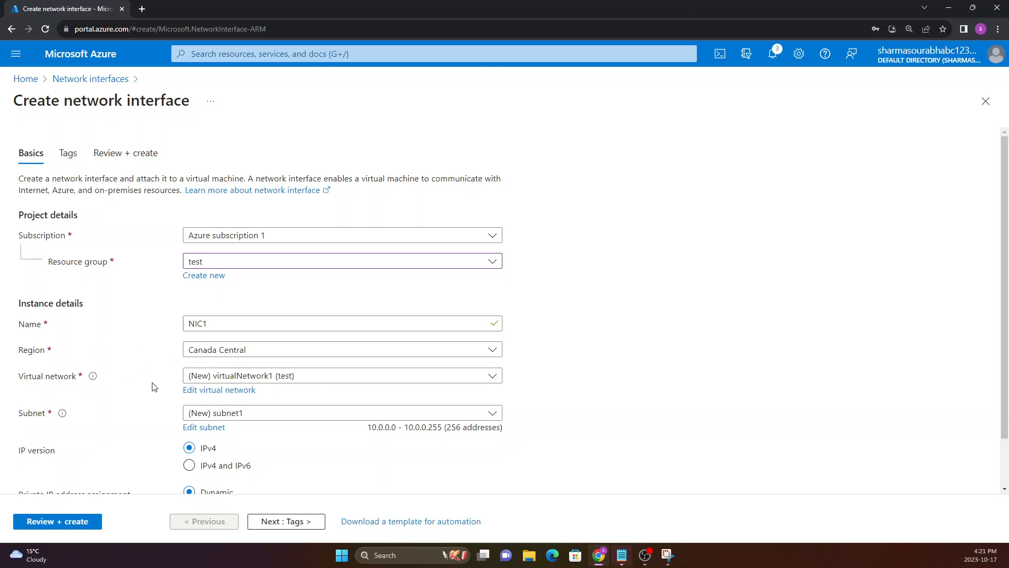
Step: Assign the network interface to the virtual network PRIVATE-NETWORK (test) and the subnet SUBNTE-B
left_click(213, 380)
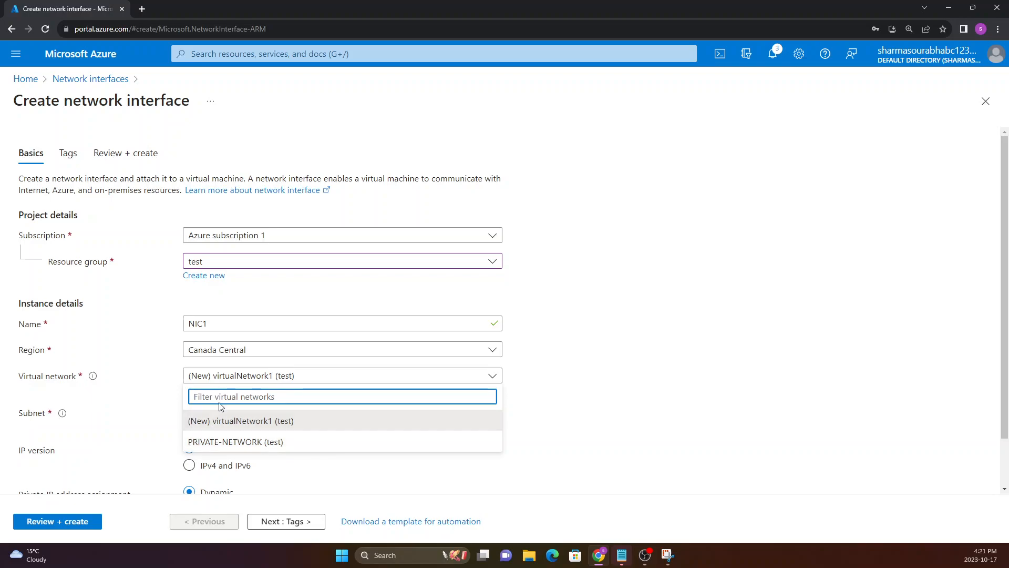
left_click(219, 443)
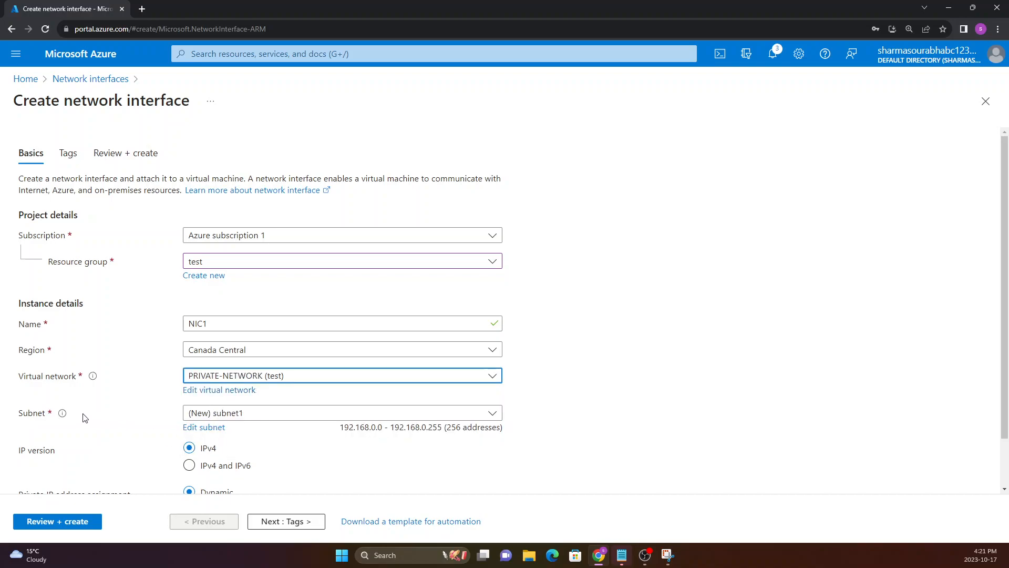
left_click(22, 417)
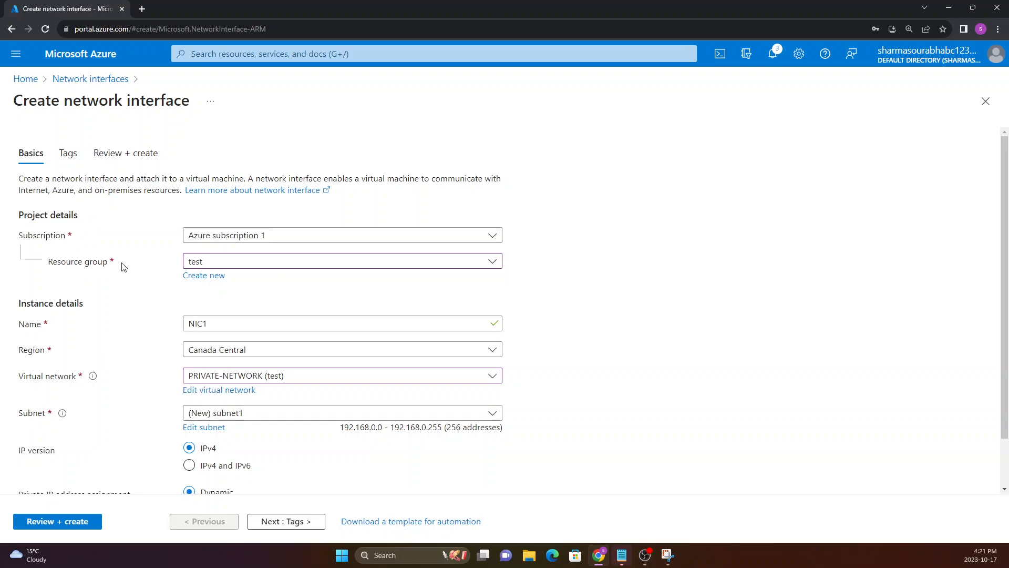
left_click(199, 412)
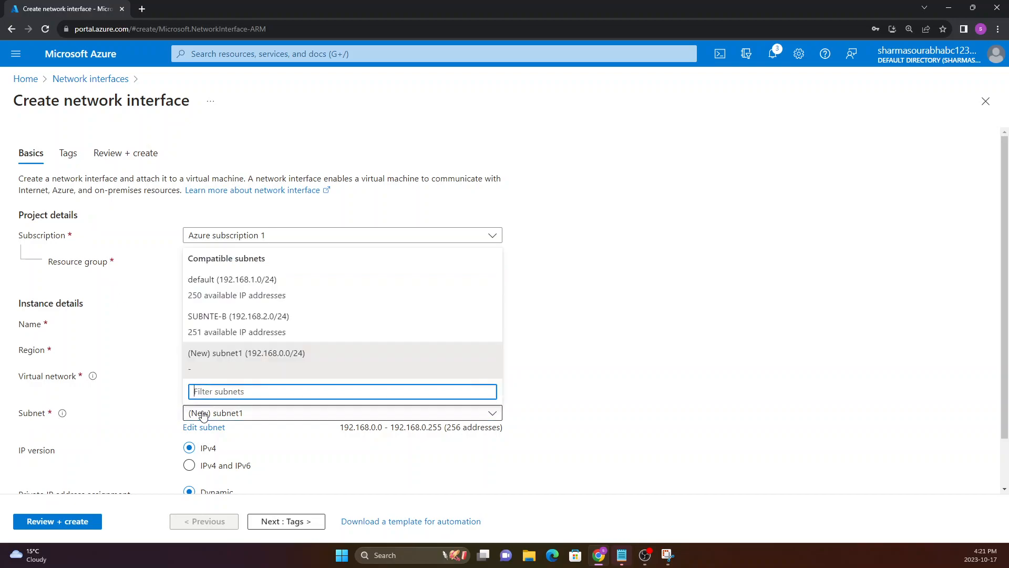
left_click(234, 329)
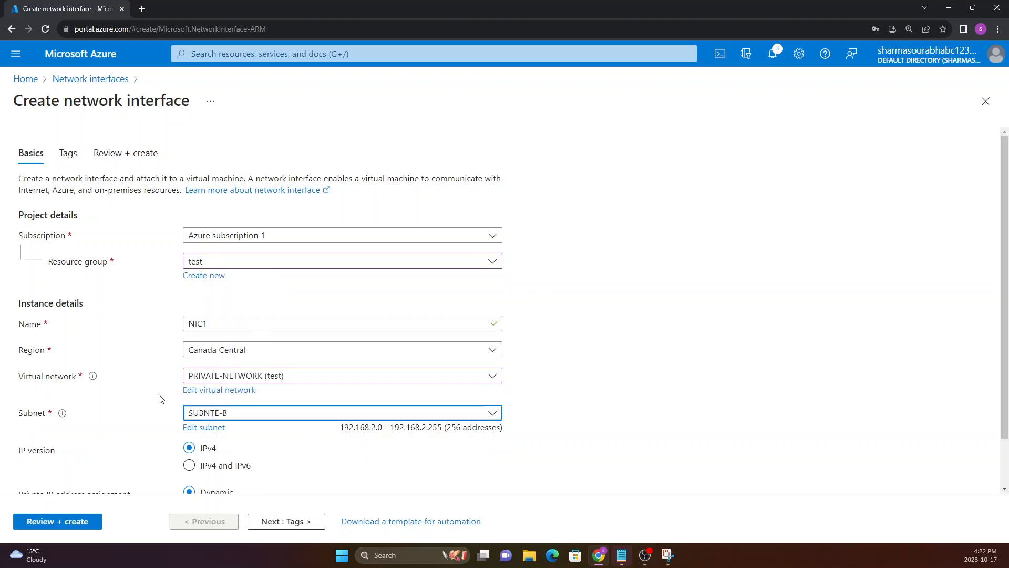
scroll(158, 400, "down", 1)
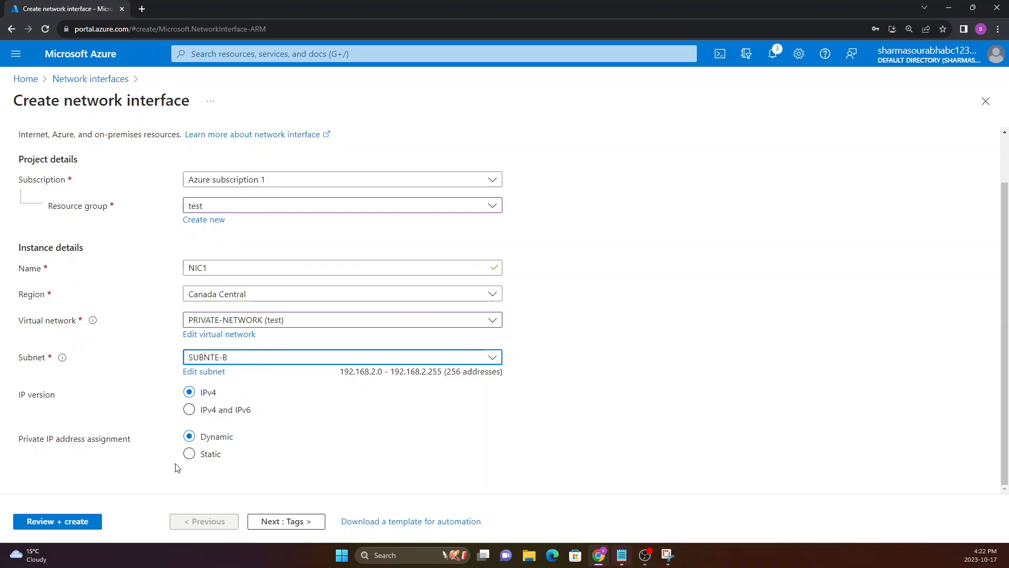
left_click(188, 453)
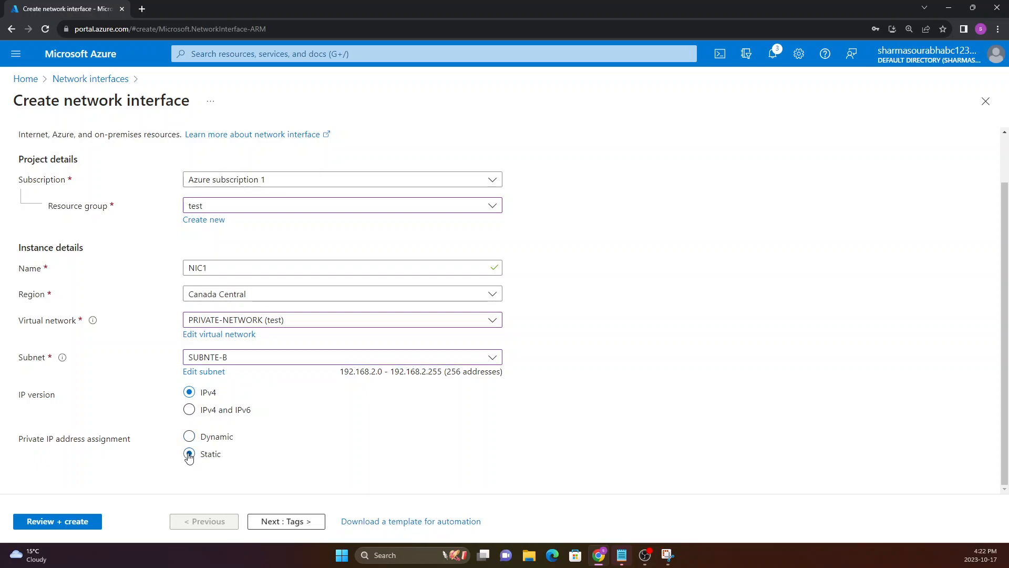
scroll(196, 449, "down", 1)
left_click(202, 456)
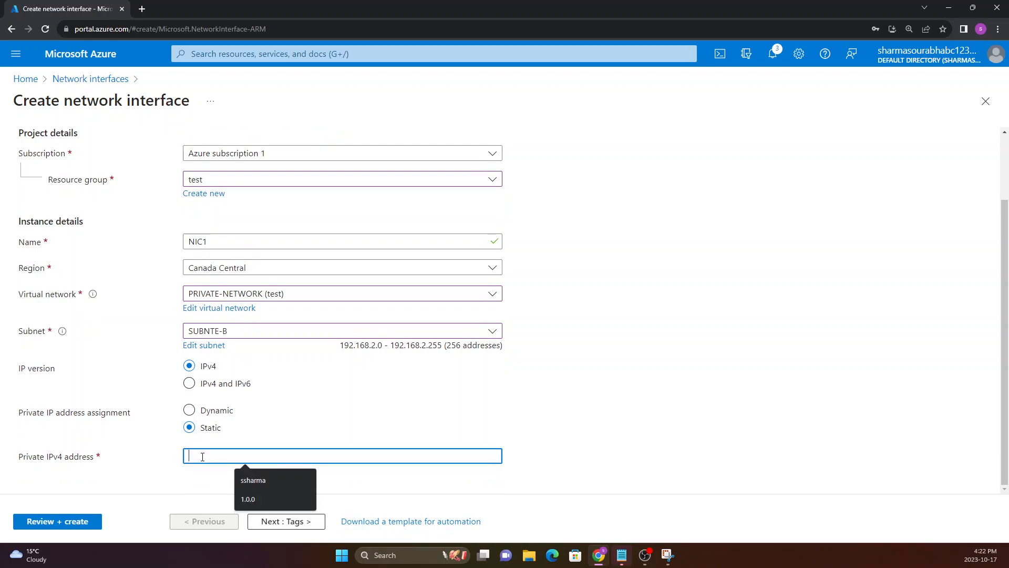
left_click(340, 355)
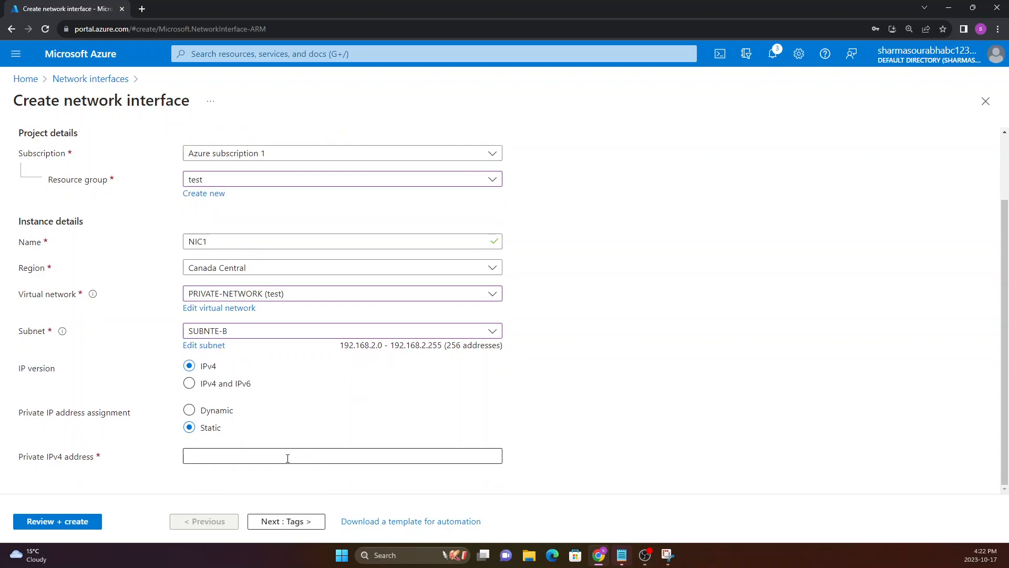
left_click(218, 415)
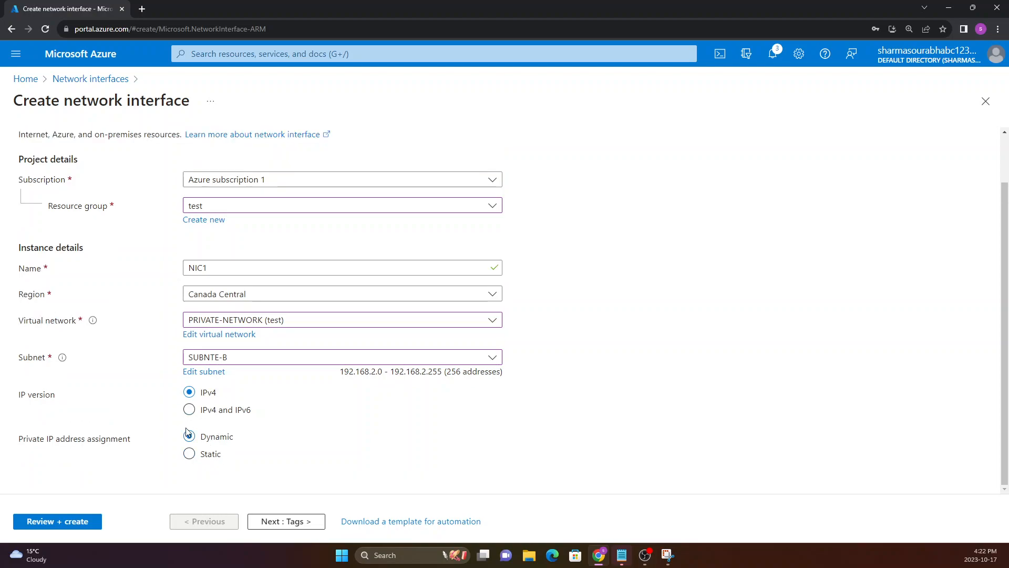
left_click(210, 455)
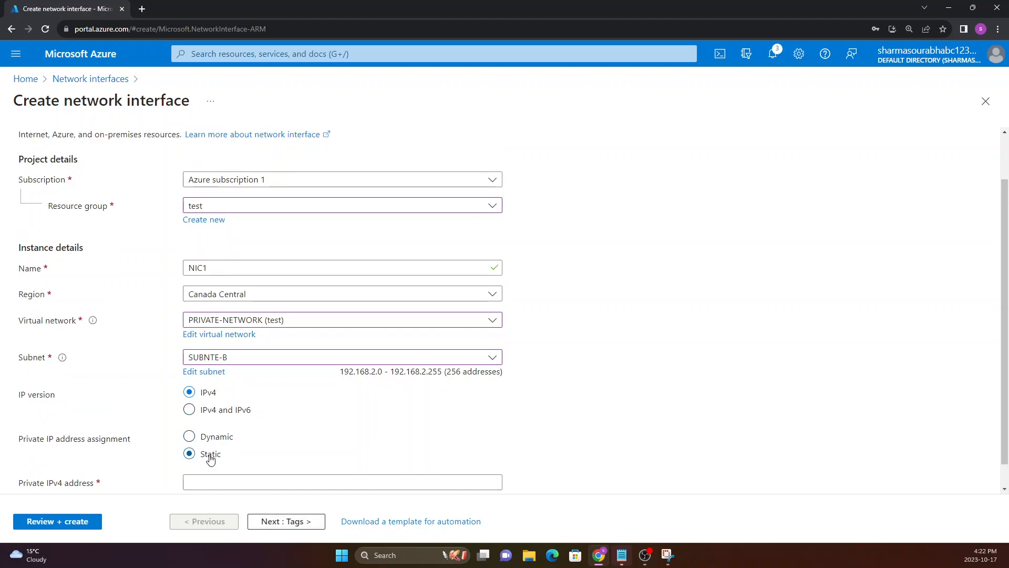
left_click(210, 442)
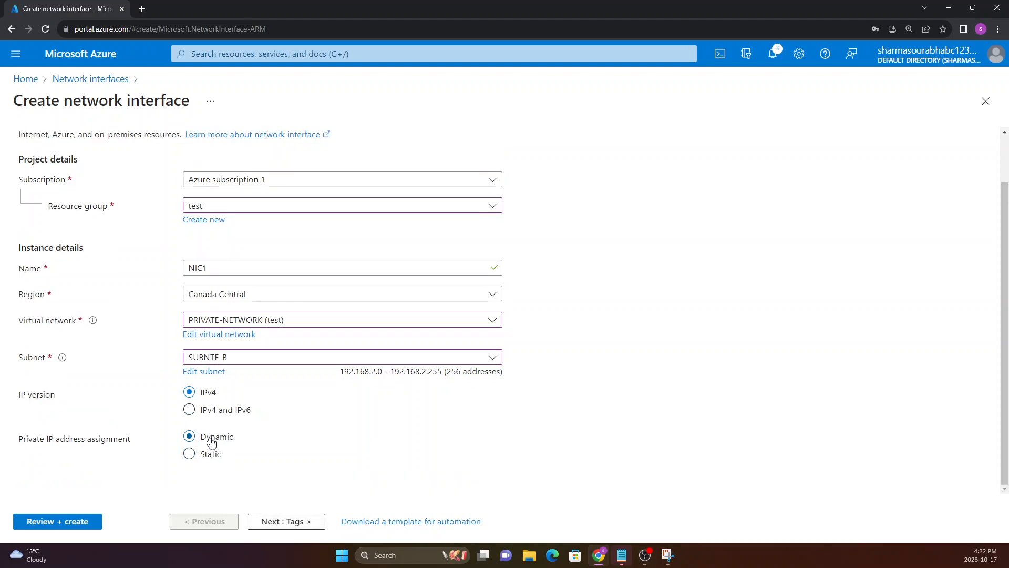
Step: Skip the tags, proceed to the review and create the NIC1 network interface
left_click(276, 523)
left_click(276, 523)
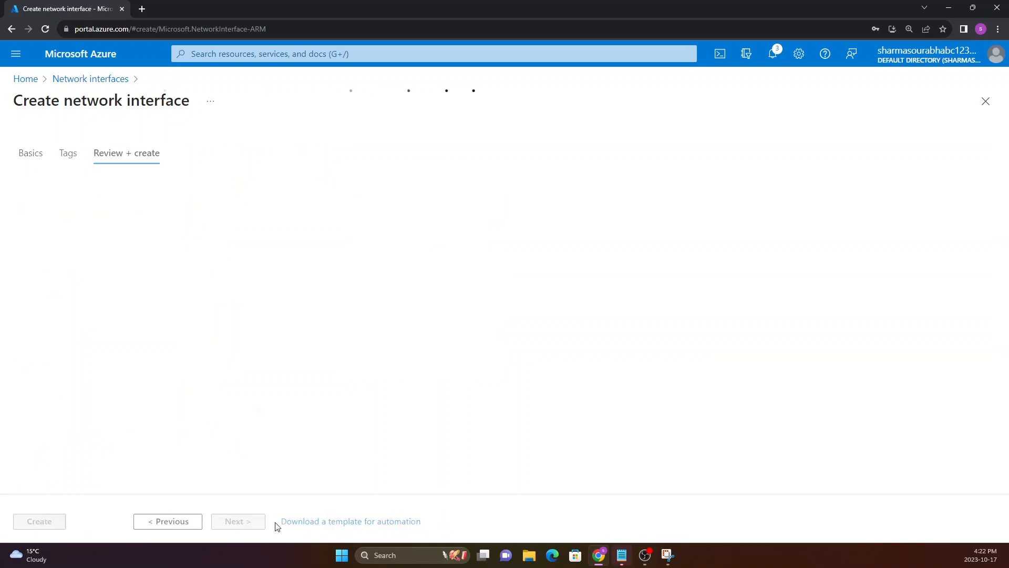
left_click(52, 521)
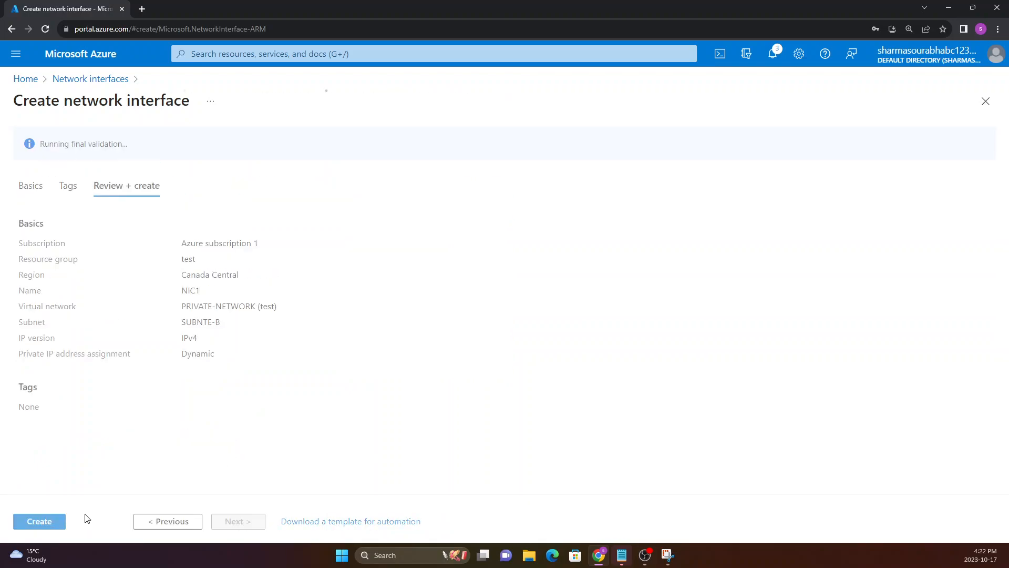
left_click(57, 524)
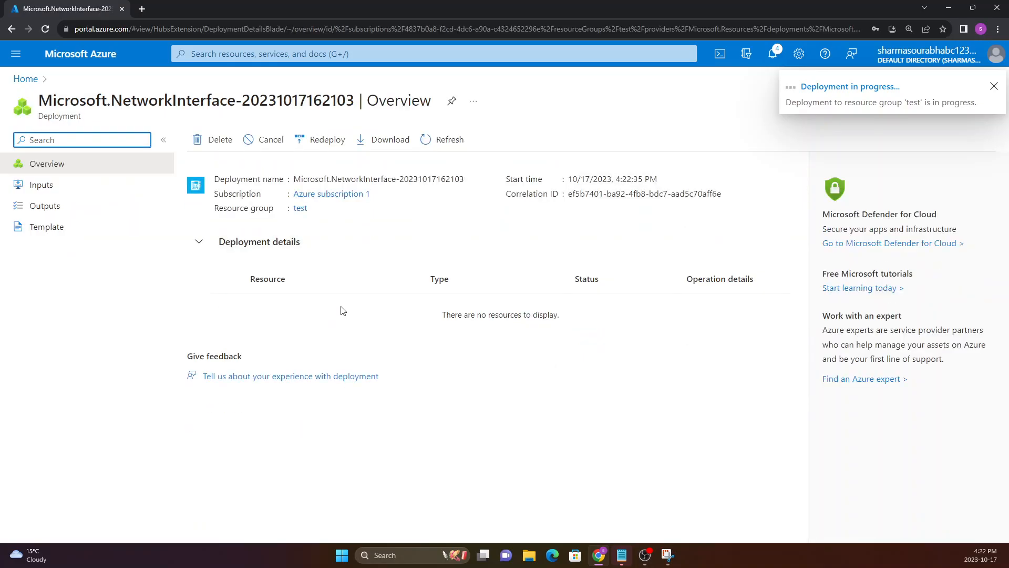
Step: Search the web for "network interface card" in a new browser tab and show the image results
left_click(143, 9)
type("ne")
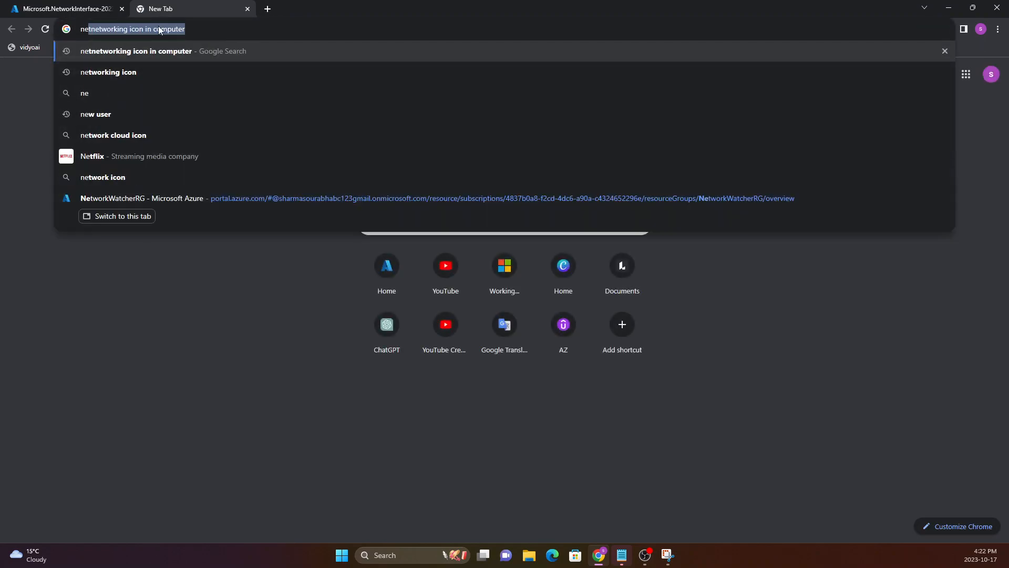
type("twork interface")
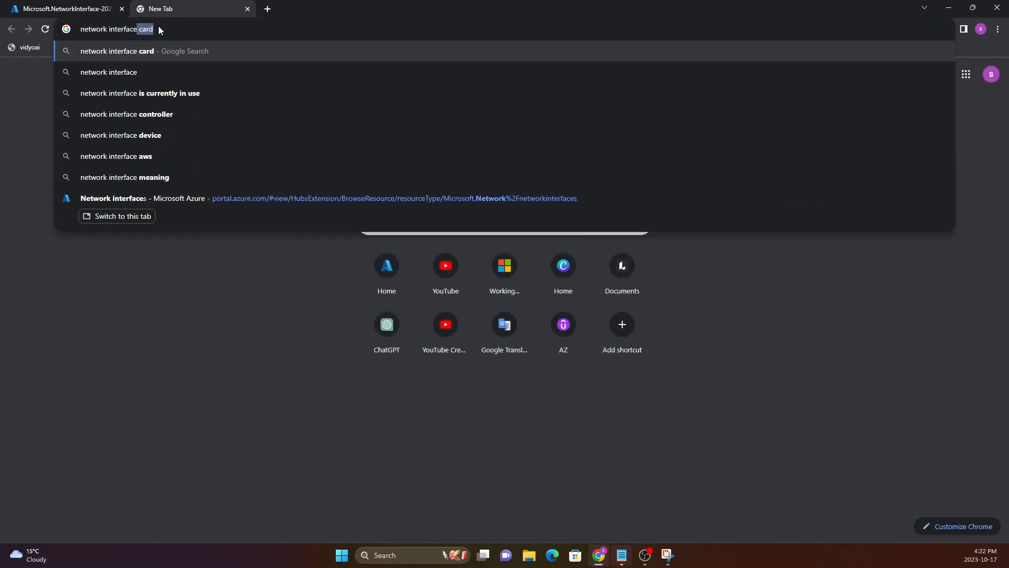
key("Return")
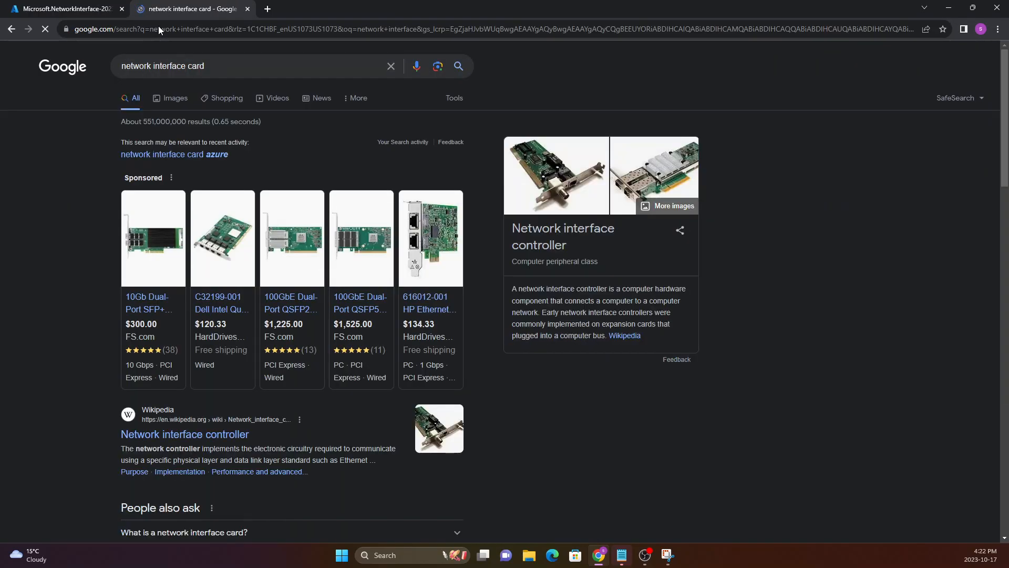
left_click(184, 103)
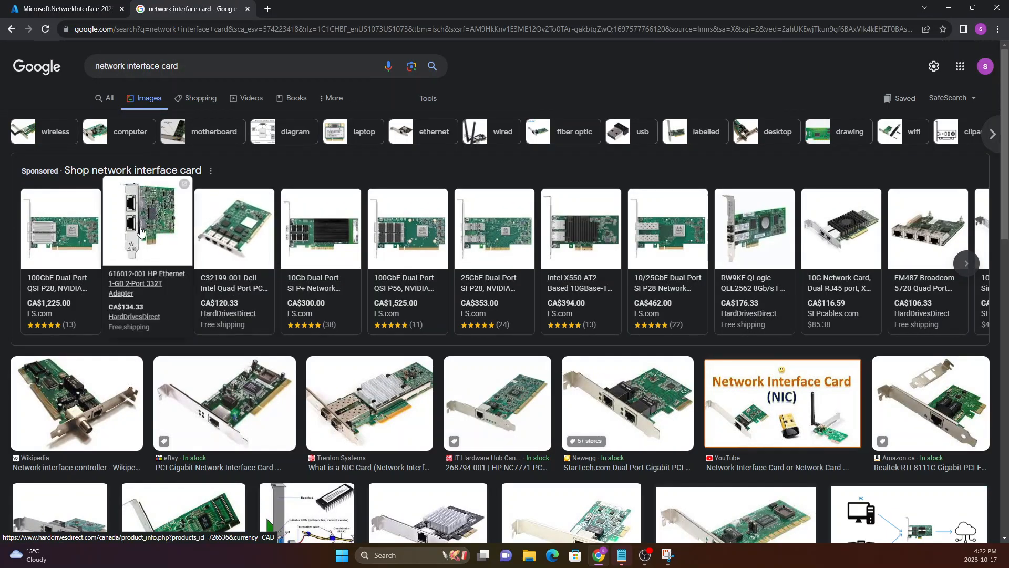
Step: Change the image search to "network interface" and enlarge the Techbuyer picture of a network card
left_click(200, 76)
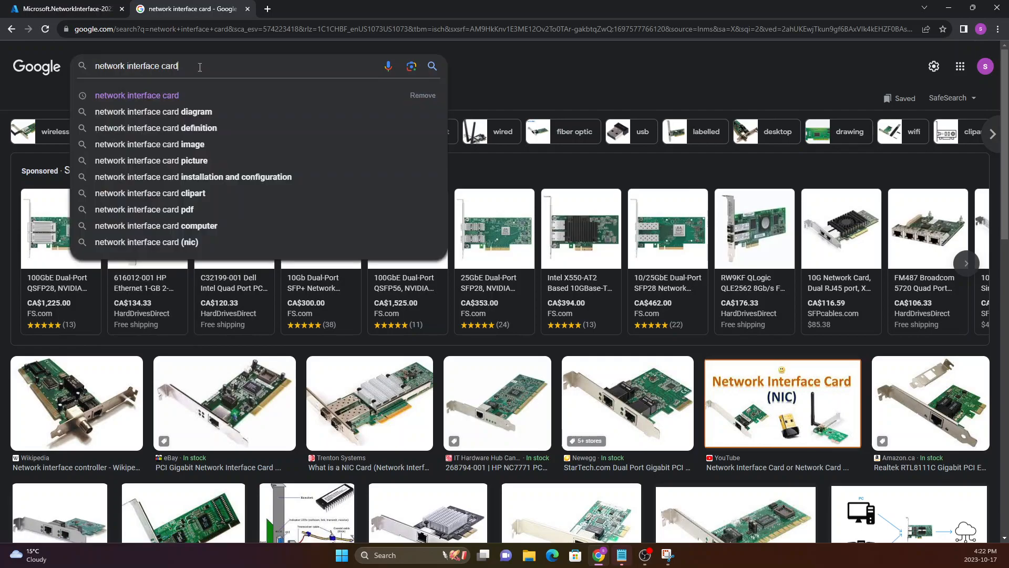
key("BackSpace")
key("BackSpace")
key("BackSpace")
key("BackSpace")
key("BackSpace")
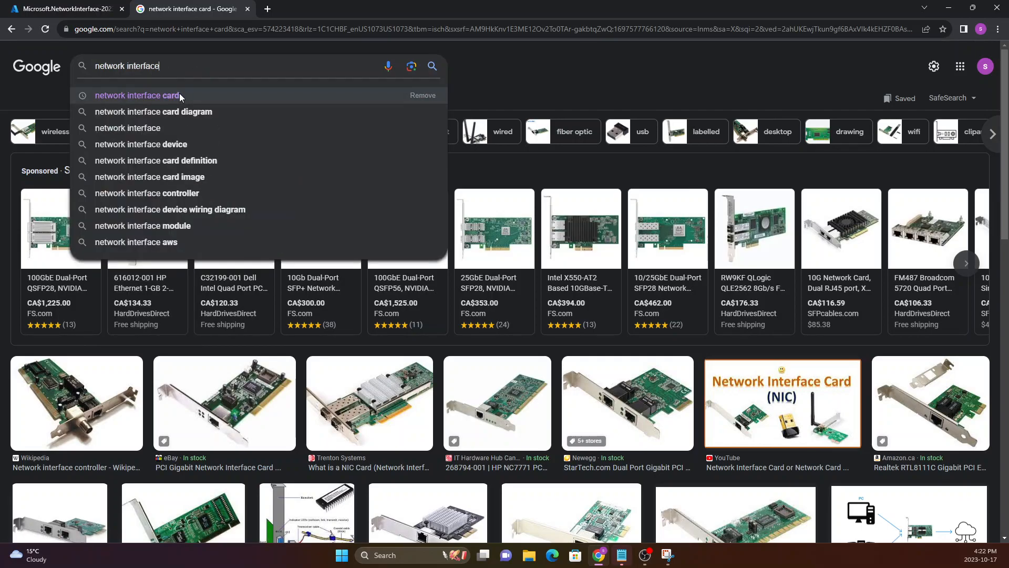
key("Return")
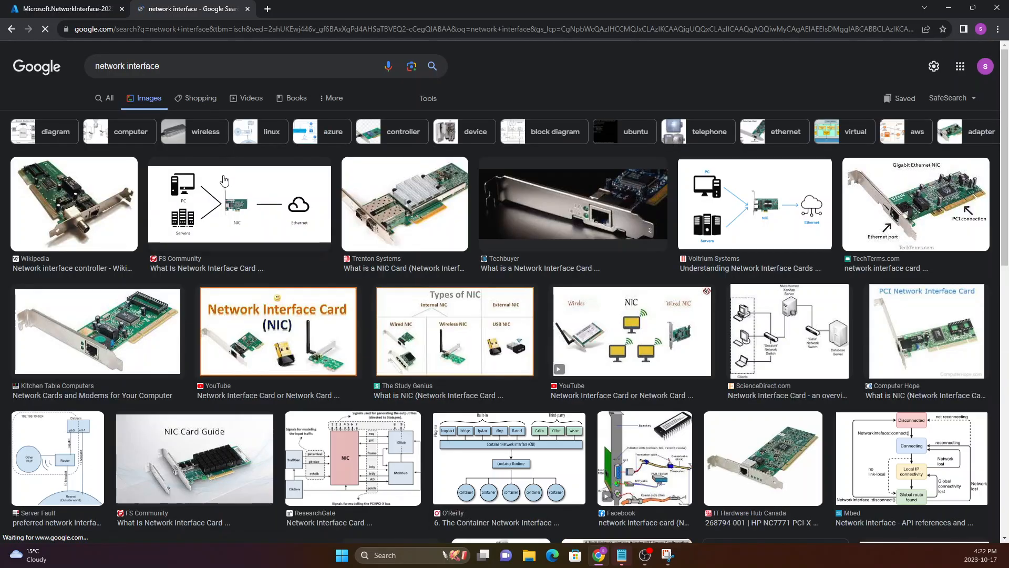
left_click(591, 214)
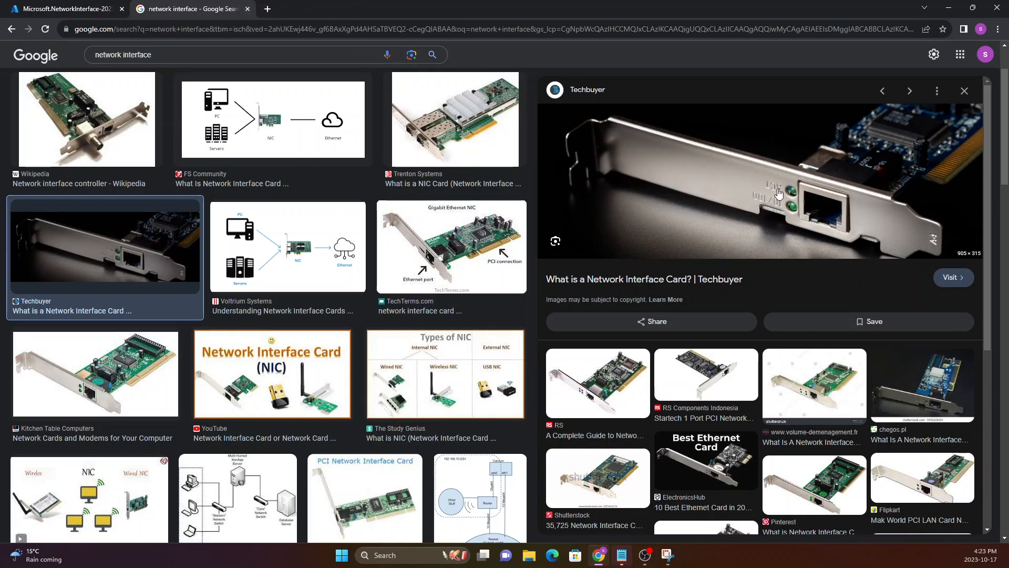
Step: Return from the image search to the deployment, open the new NIC1 resource and check its private IPv4 address
left_click(248, 9)
left_click_drag(208, 172, 423, 182)
left_click(304, 196)
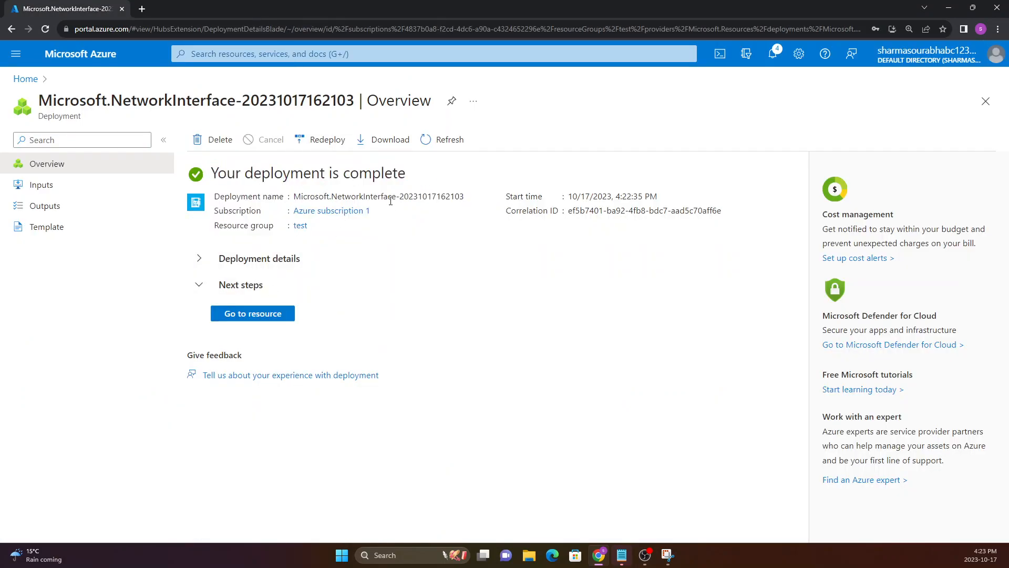
left_click(251, 318)
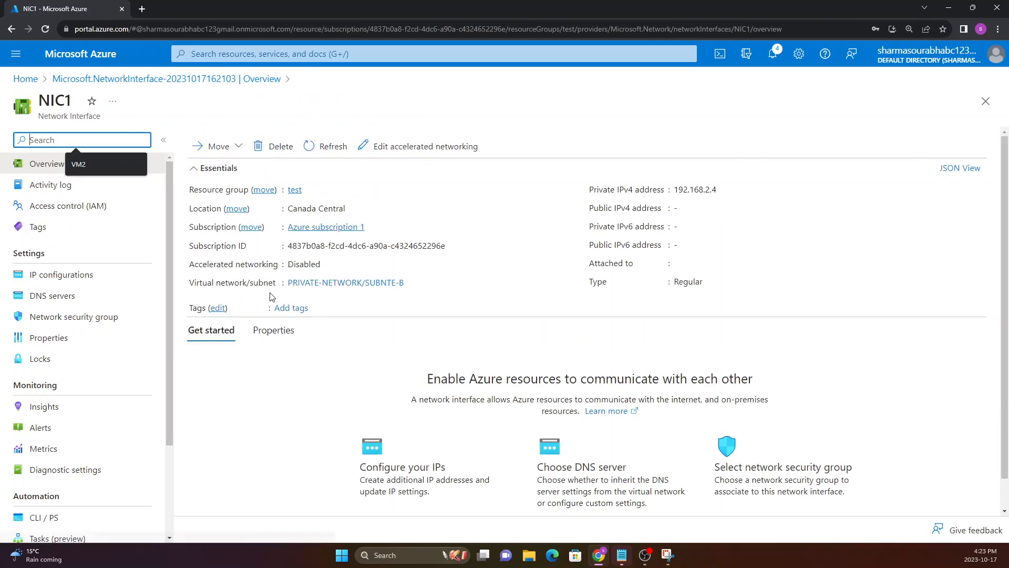
left_click_drag(589, 192, 720, 194)
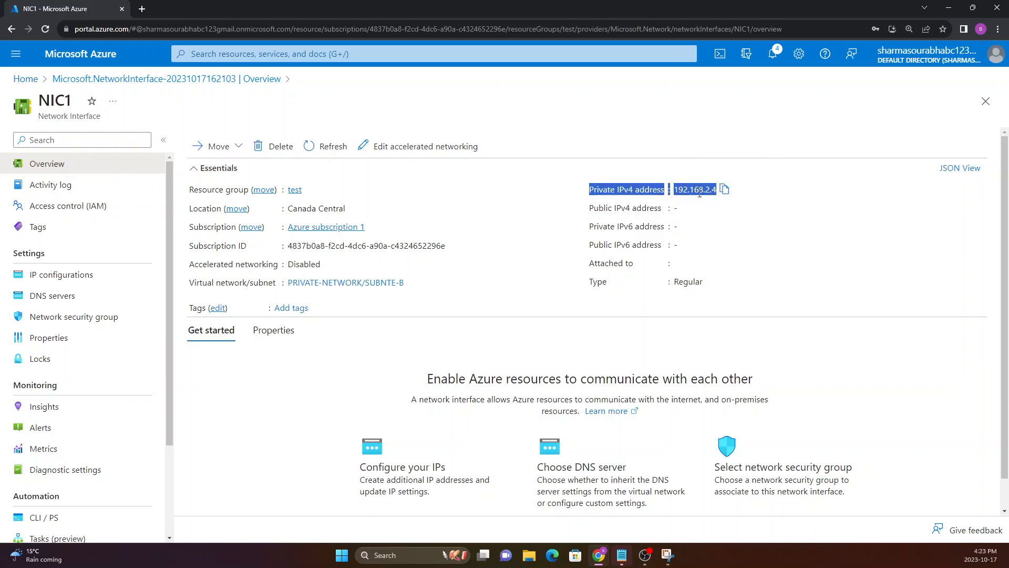
left_click(700, 194)
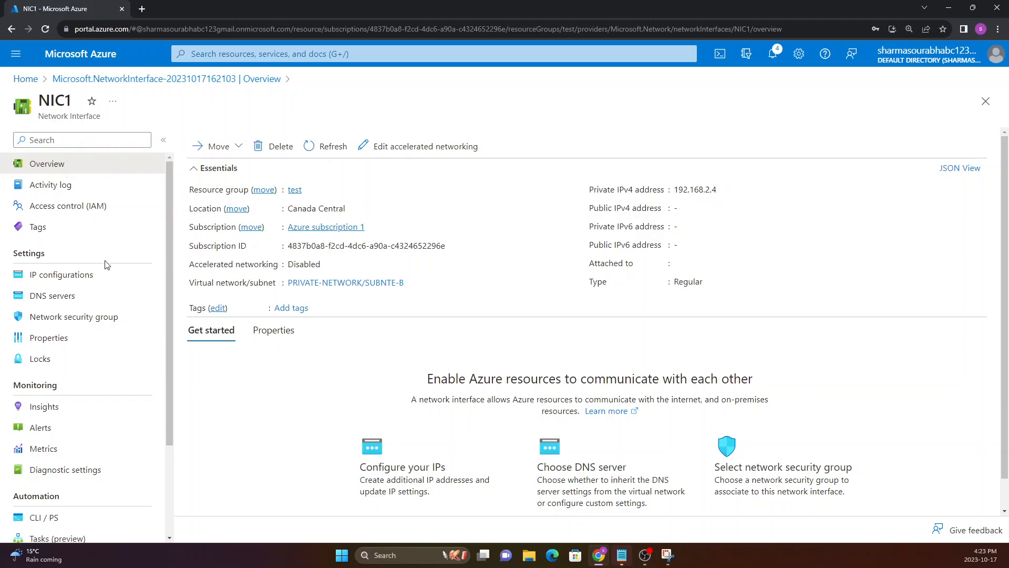
Step: Open NIC1's IP configurations and check its virtual network, subnet, private IP address and public IP address
left_click(67, 279)
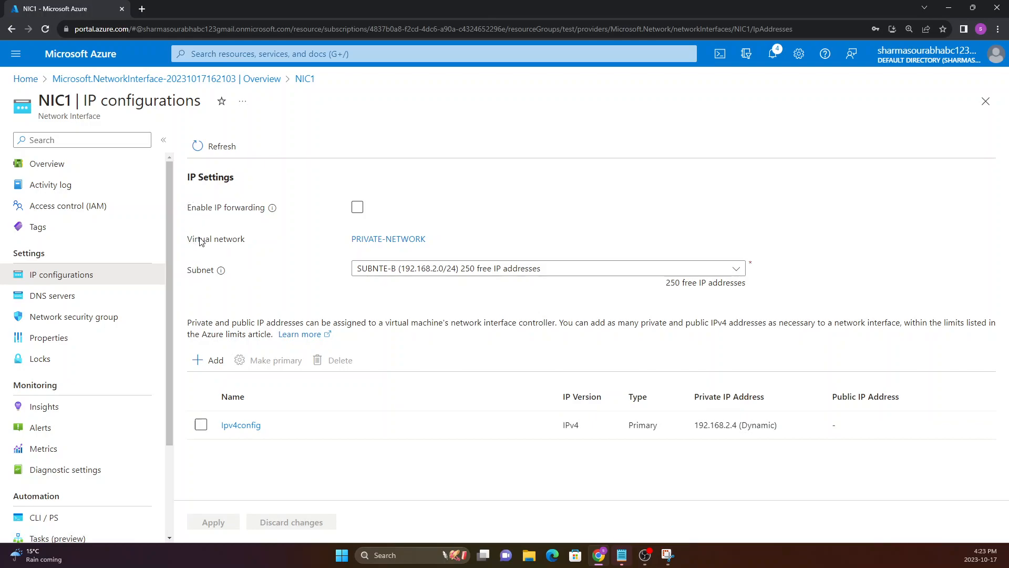
left_click_drag(189, 239, 249, 245)
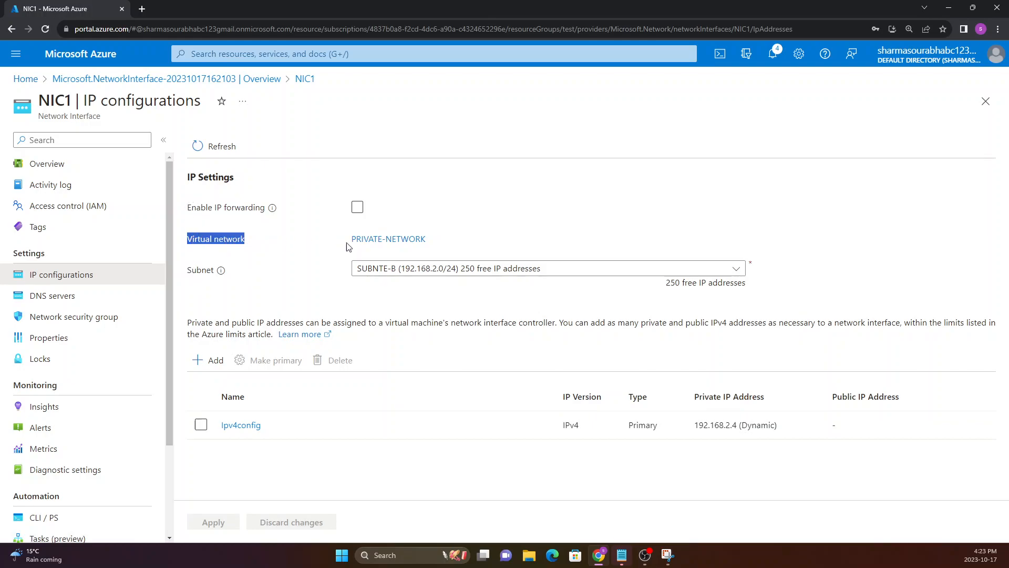
left_click_drag(345, 247, 427, 251)
left_click_drag(247, 243, 199, 239)
left_click(195, 241)
left_click_drag(189, 274, 212, 277)
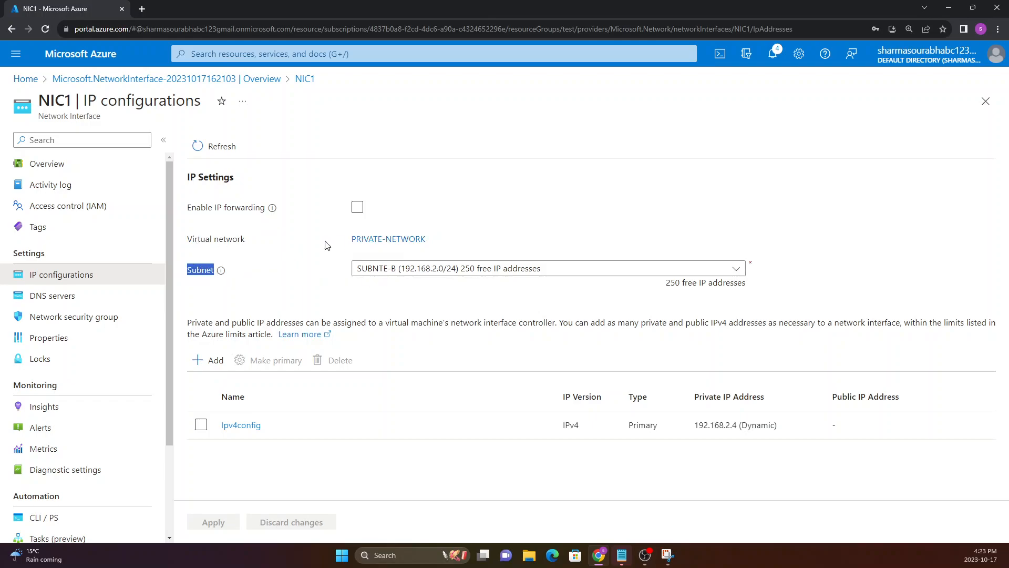
left_click_drag(201, 241, 267, 249)
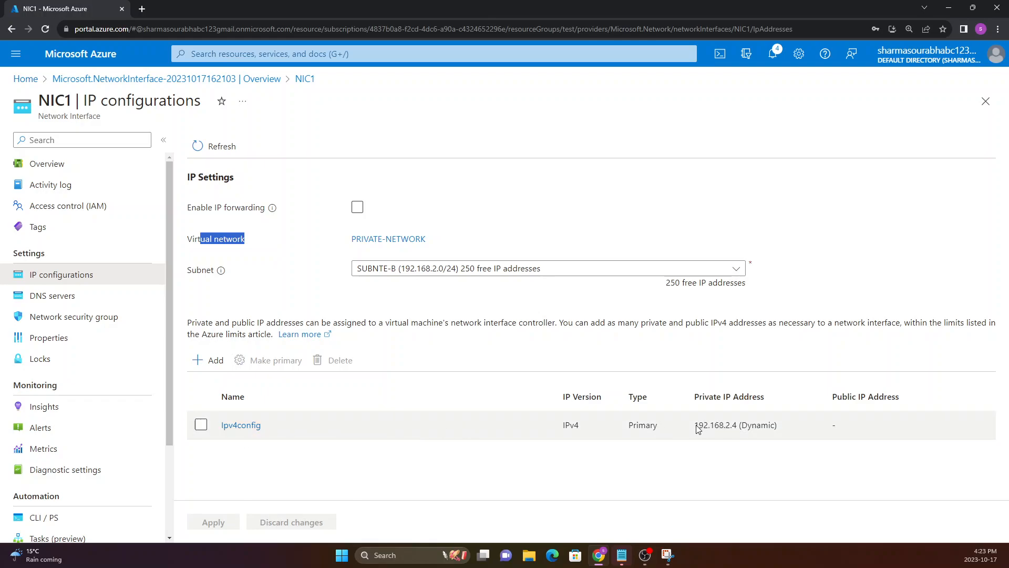
left_click_drag(693, 429, 749, 431)
left_click(761, 433)
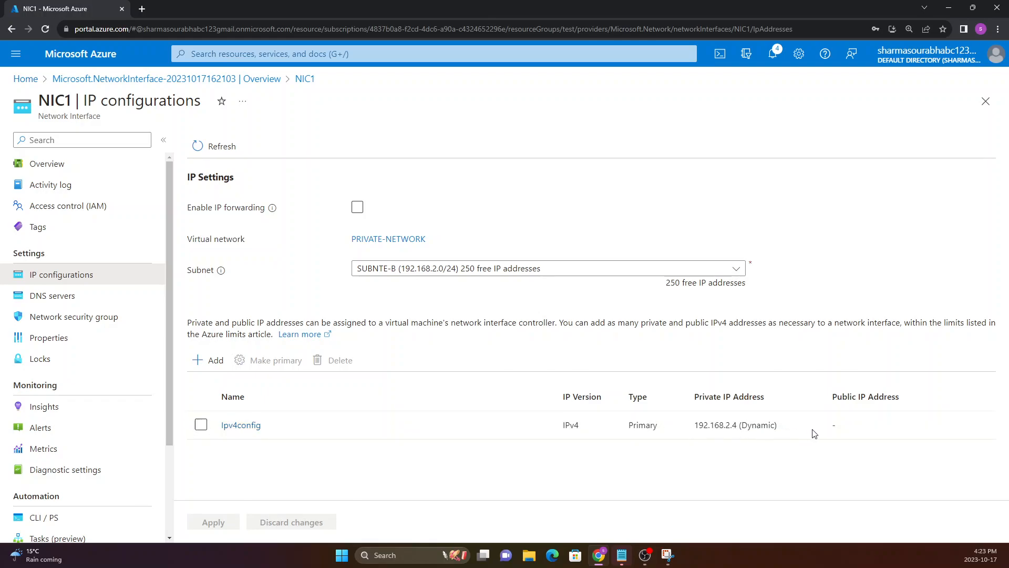
double_click(835, 430)
Step: Review the public IP address choices for NIC1's Ipv4config and discard the changes
left_click(243, 426)
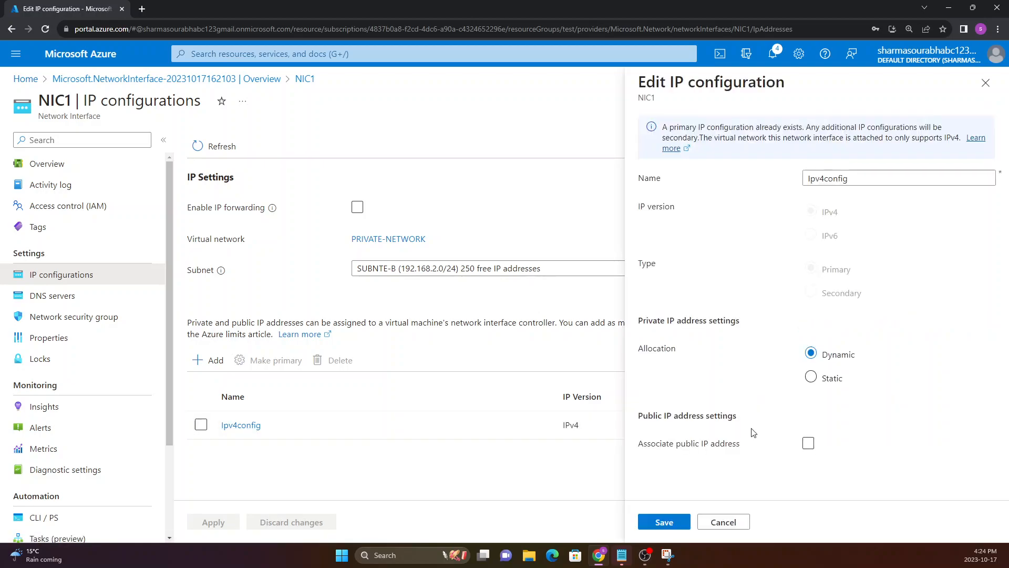
left_click(808, 443)
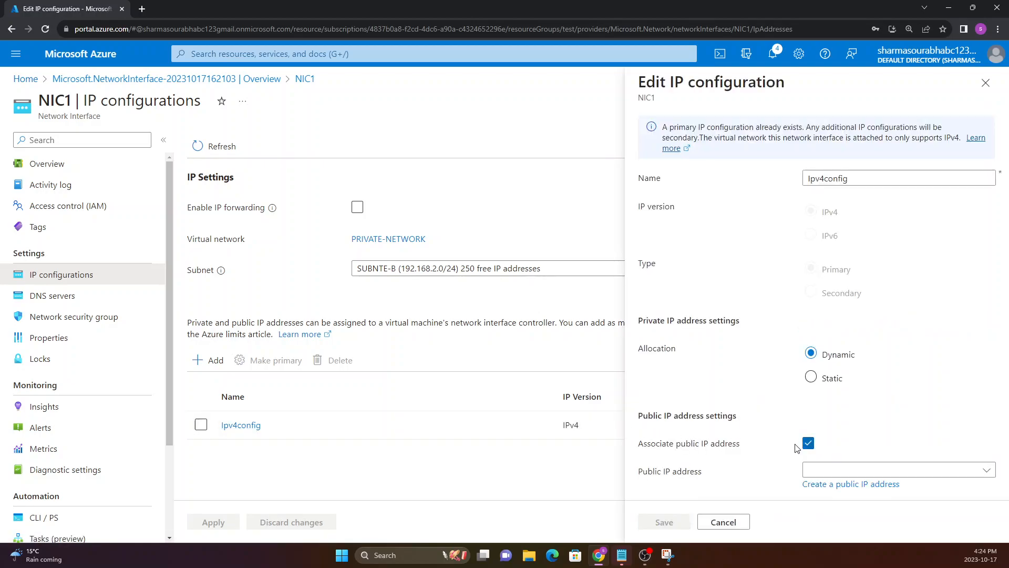
left_click(826, 475)
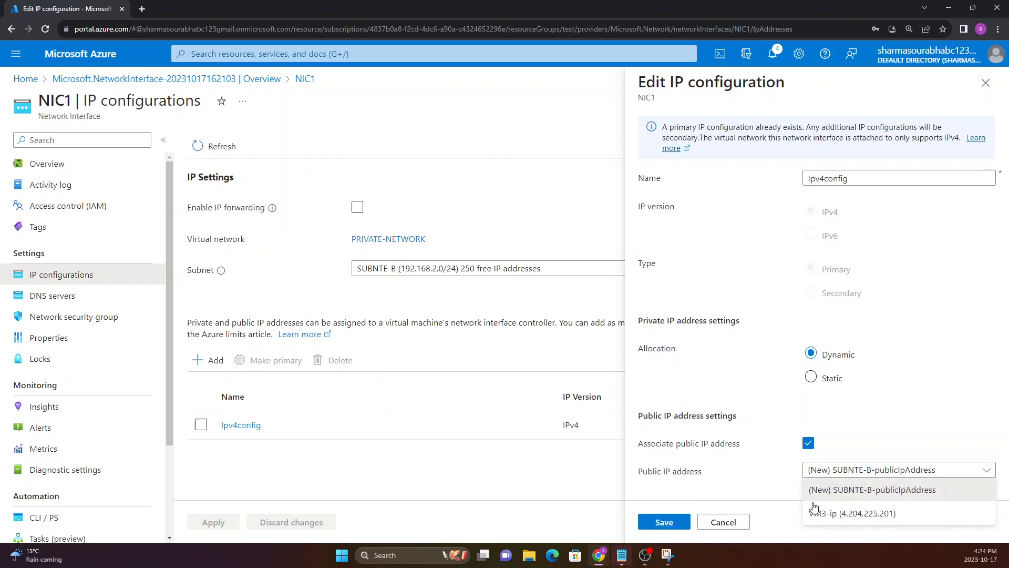
left_click(761, 459)
left_click(723, 521)
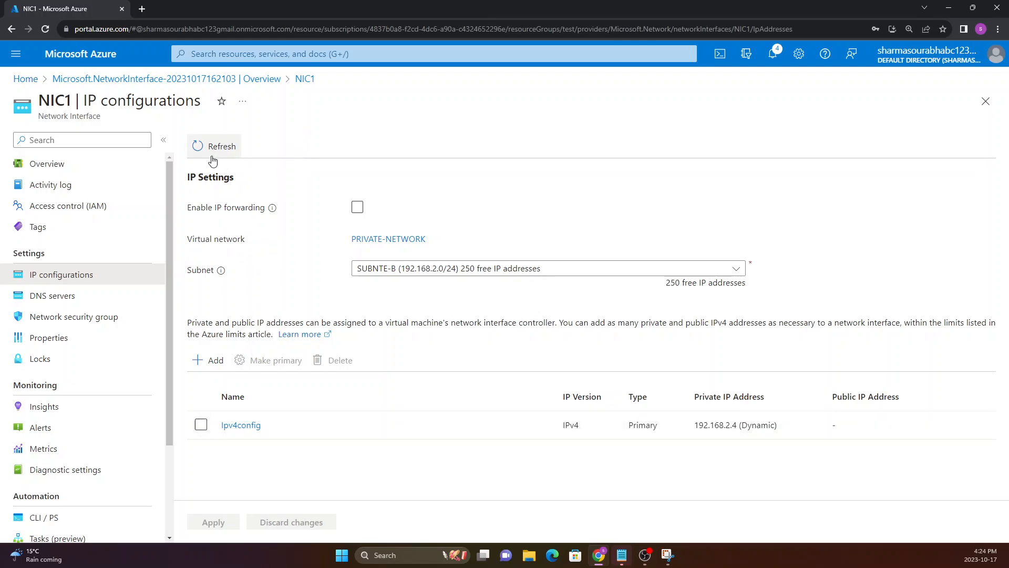
Step: Go to the list of virtual machines and open the network settings of VM3
left_click(24, 79)
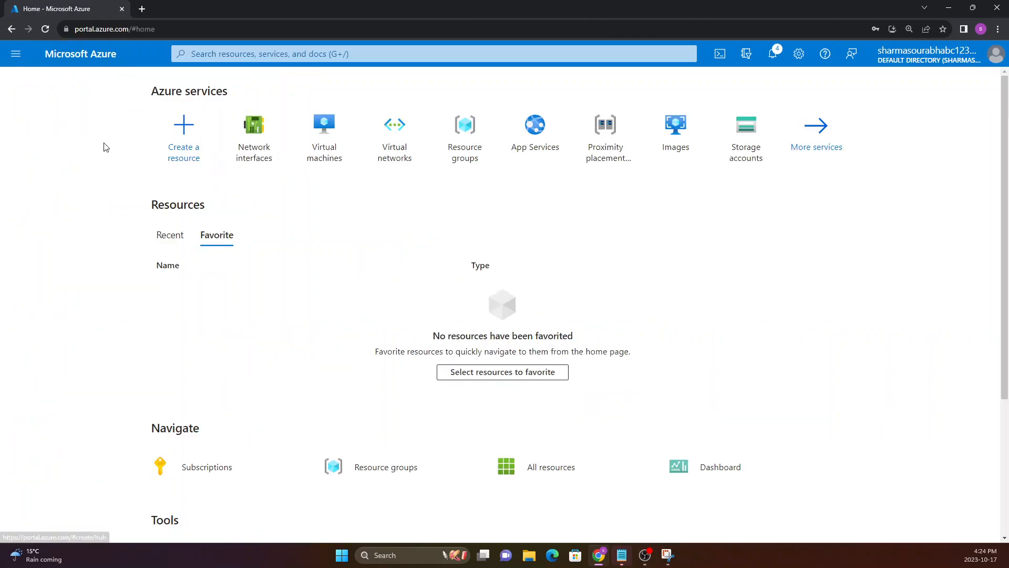
left_click(325, 137)
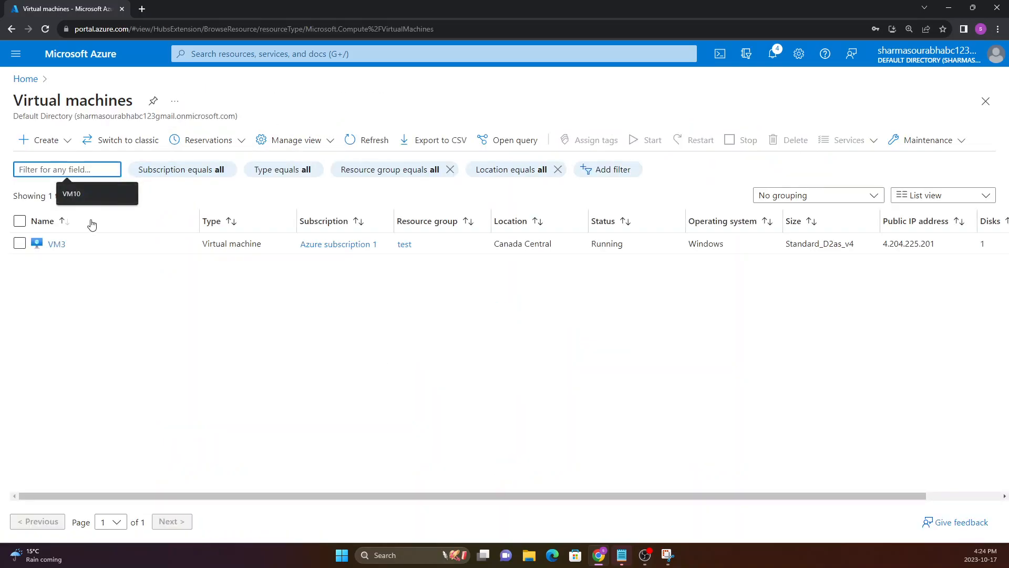
left_click(55, 244)
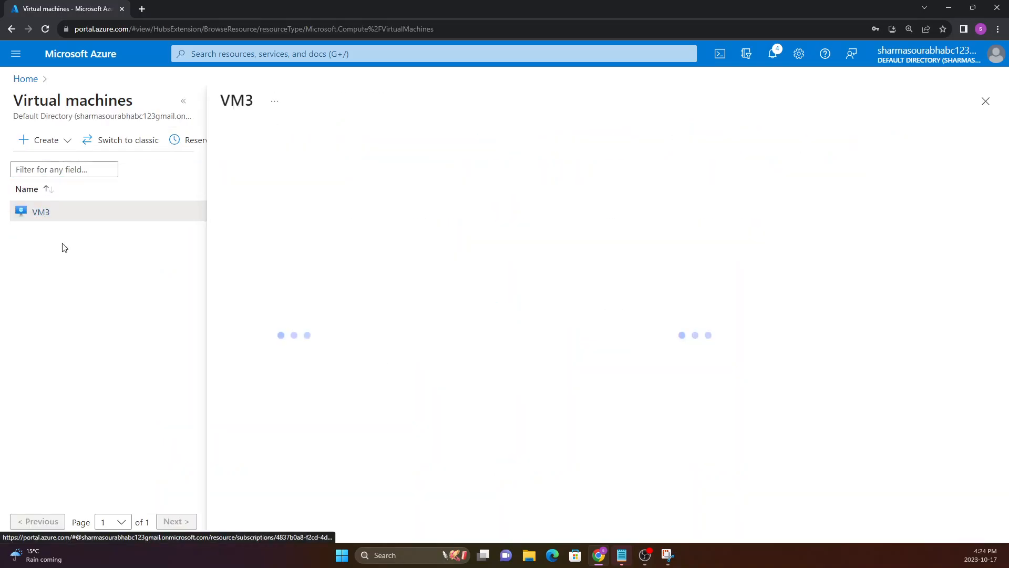
left_click(184, 100)
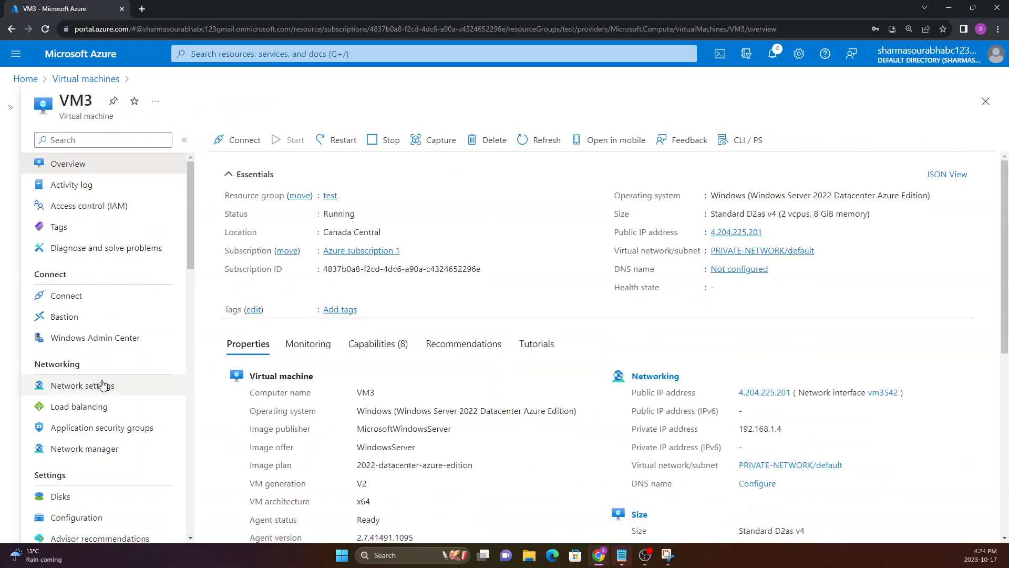
left_click(86, 389)
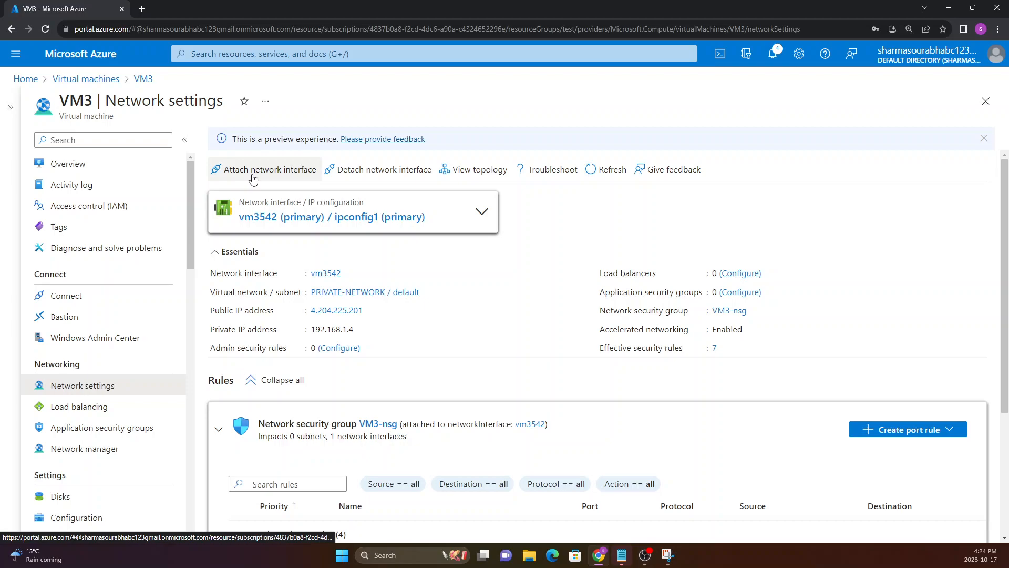
Step: Try to attach an existing network interface to VM3 while it is running, and cancel the attachment
left_click(253, 179)
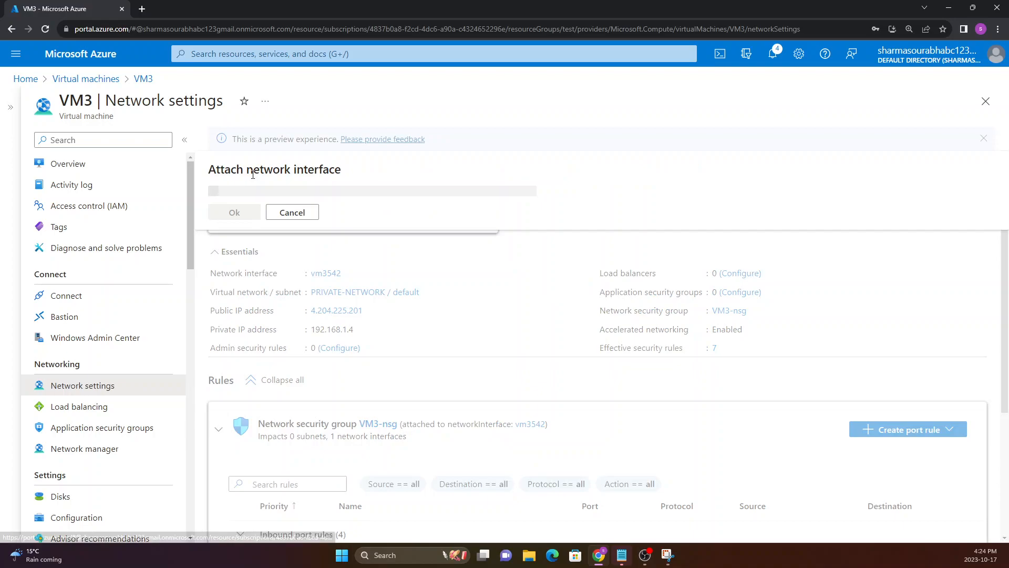
left_click_drag(211, 212, 445, 221)
left_click(461, 194)
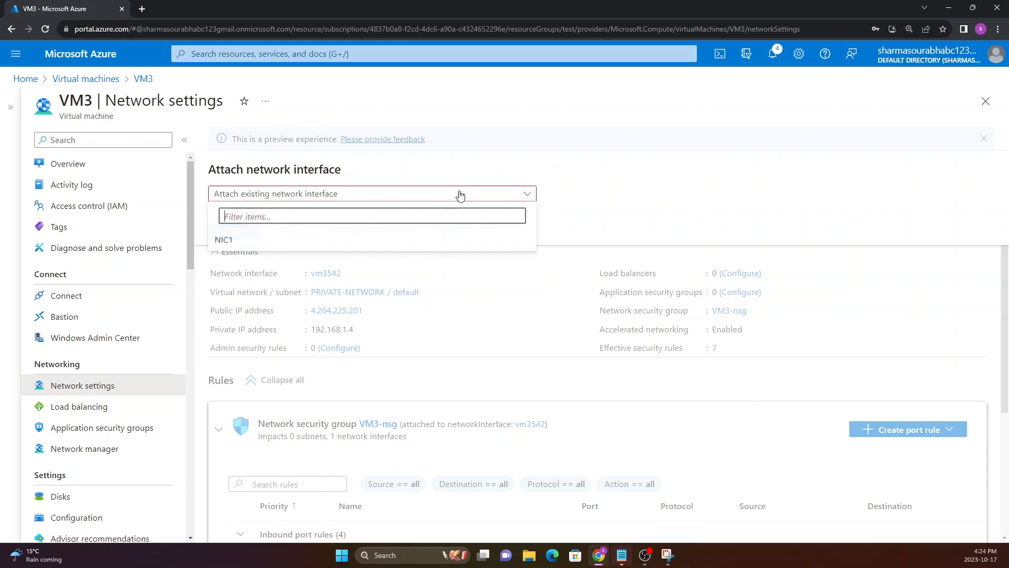
left_click(458, 194)
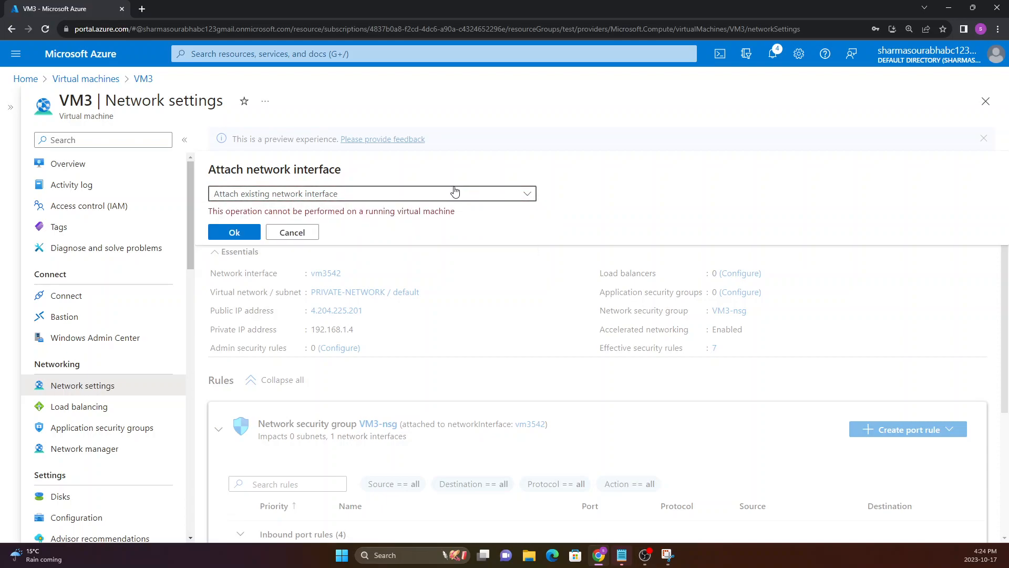
left_click(286, 232)
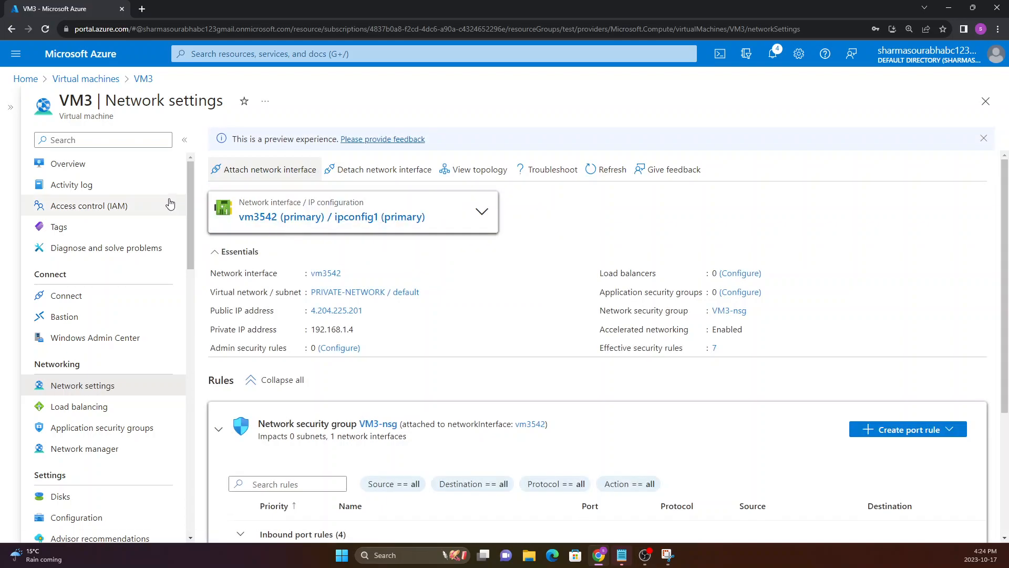
Step: Stop the virtual machine VM3 from its overview and check the progress of the stop operation
left_click(108, 172)
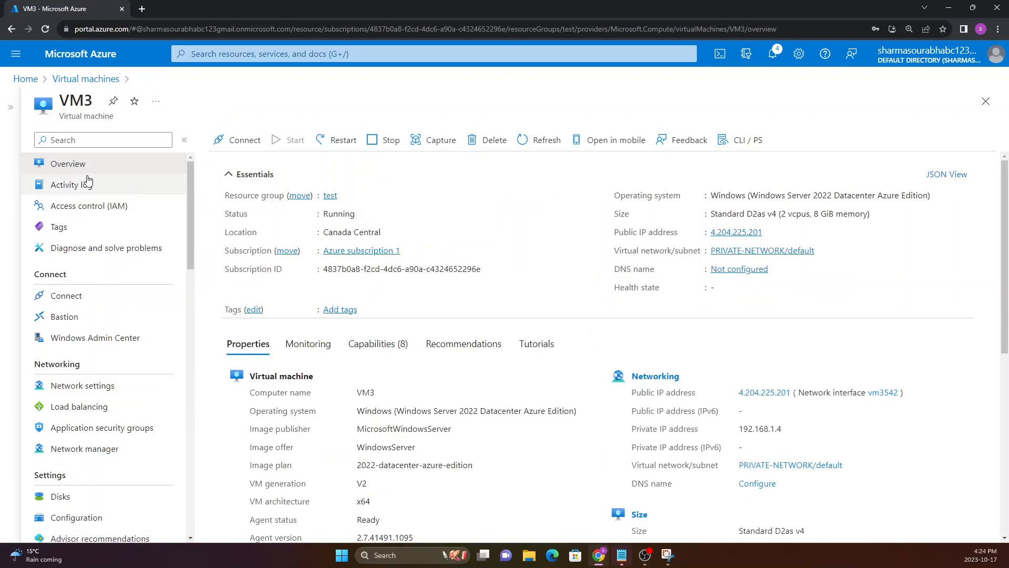
left_click(387, 150)
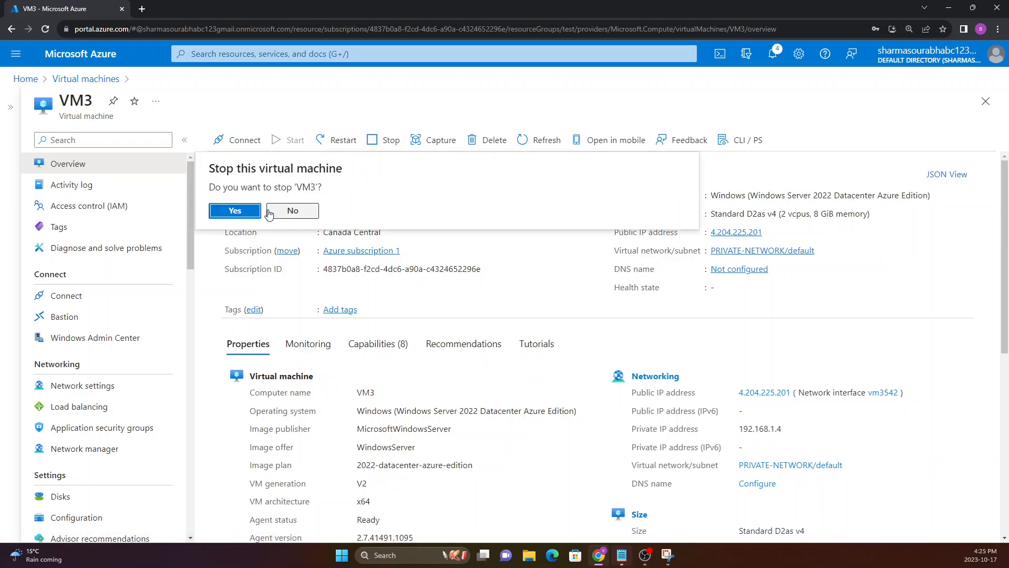
left_click(250, 212)
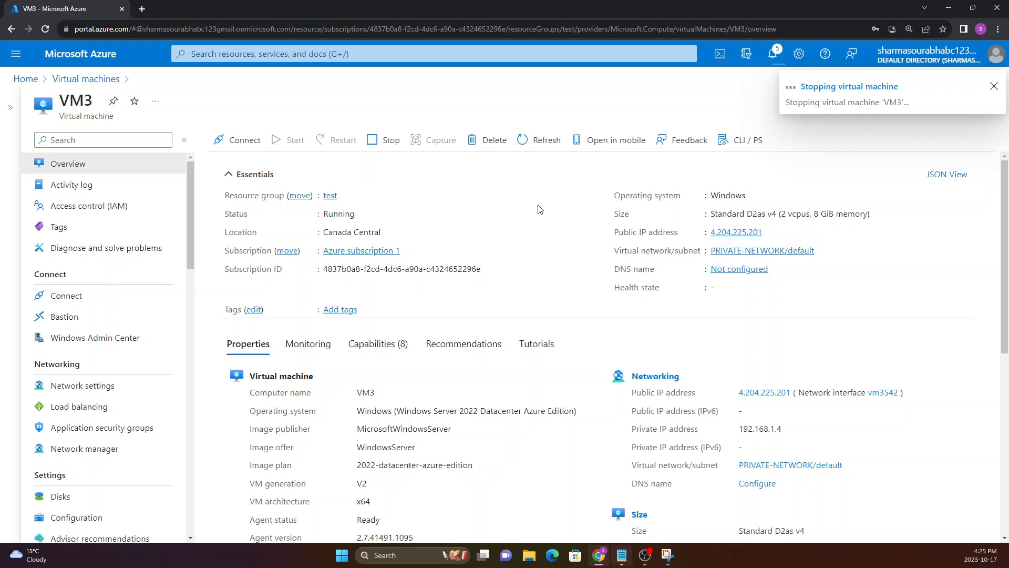
left_click(774, 56)
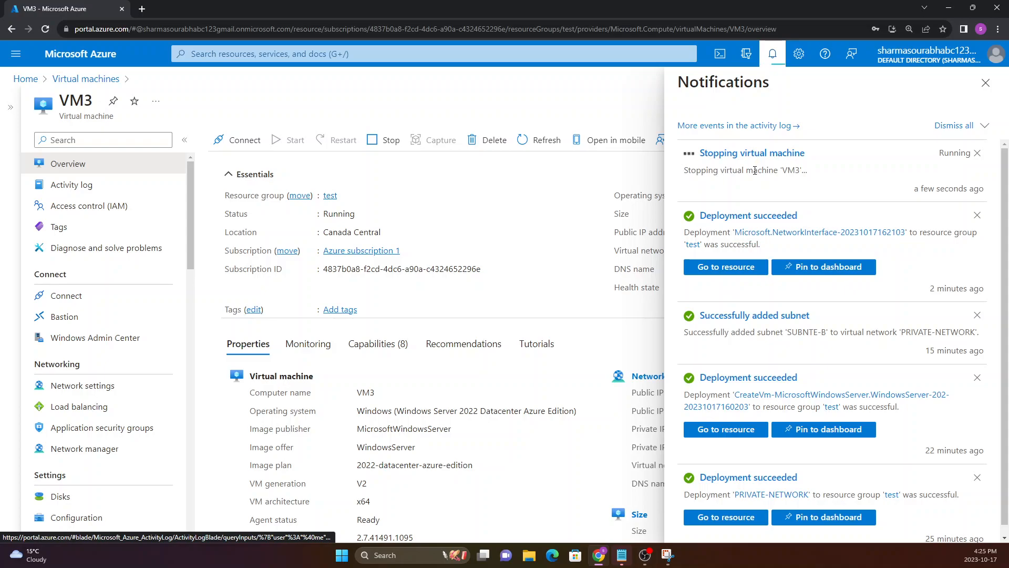
left_click(985, 83)
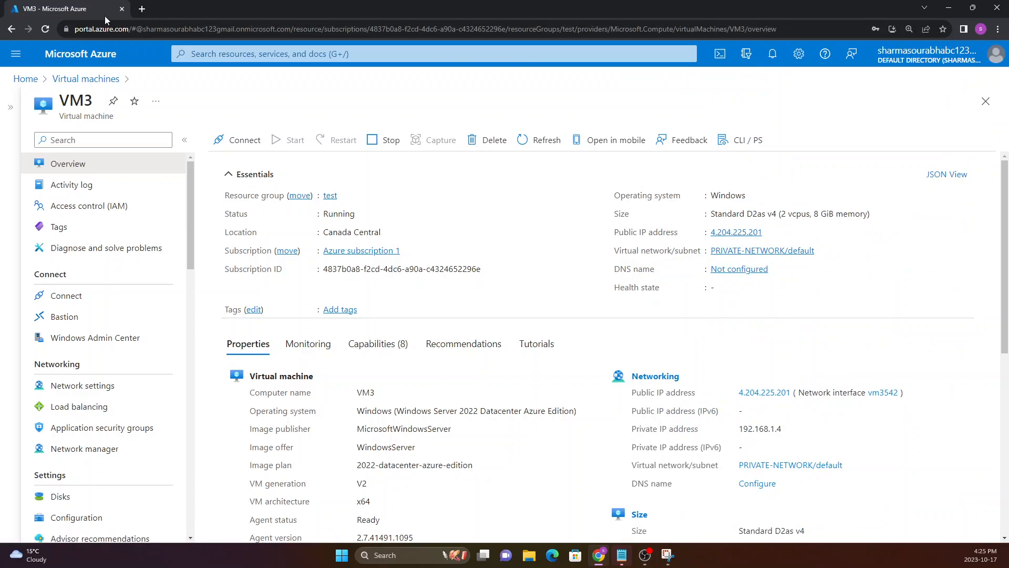
Step: Reload the VM3 overview page and check the virtual machine's status
left_click(46, 29)
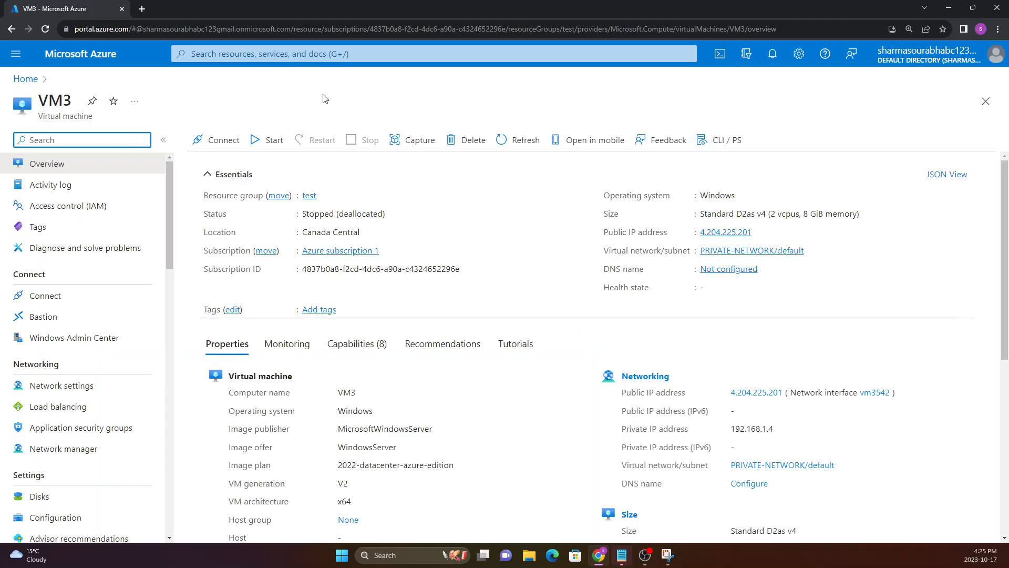
left_click(313, 140)
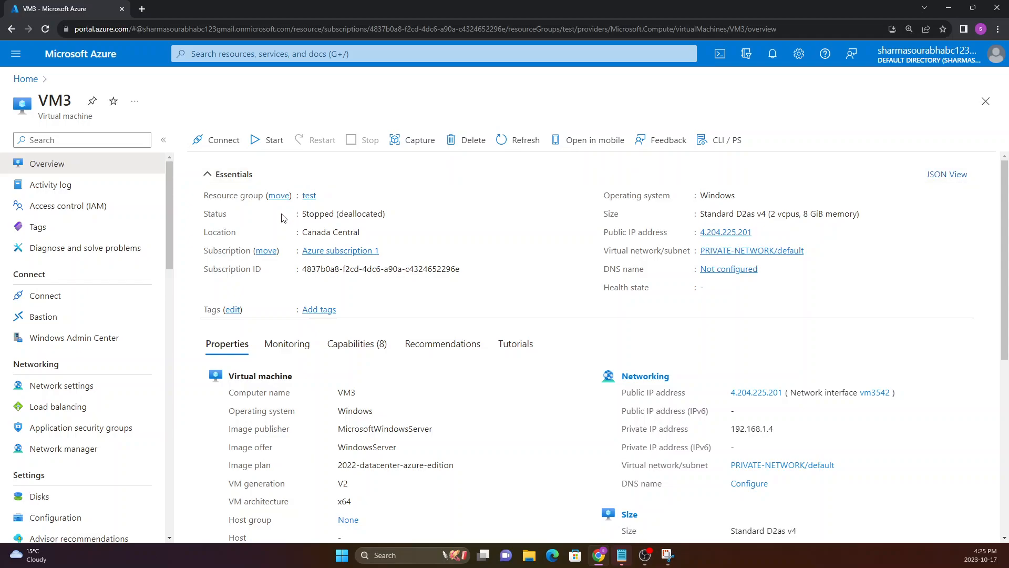
left_click_drag(203, 216, 380, 218)
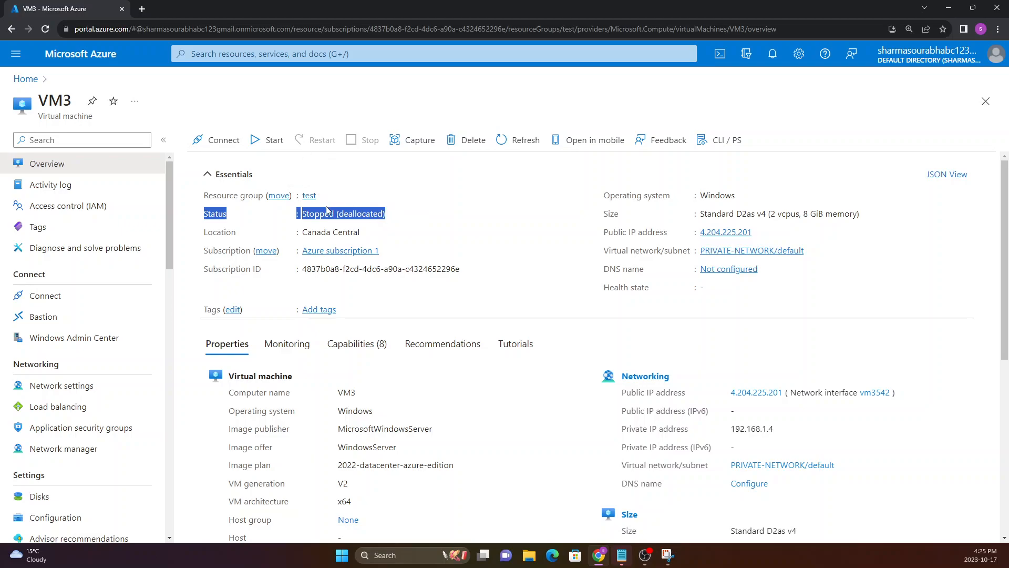
left_click(323, 210)
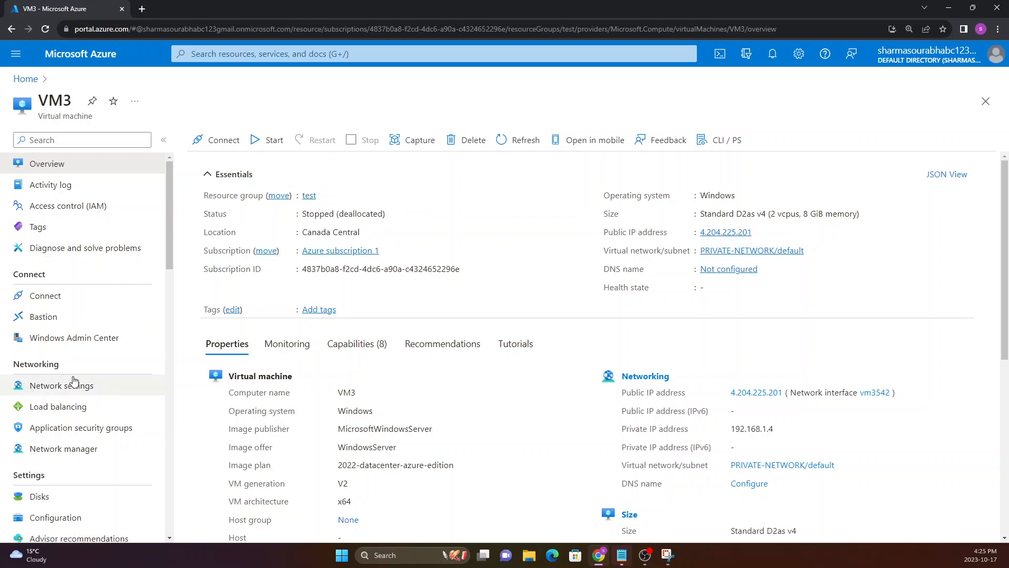
Step: Attach the existing network interface NIC1 to VM3 in its network settings and dismiss the resulting notification
left_click(93, 392)
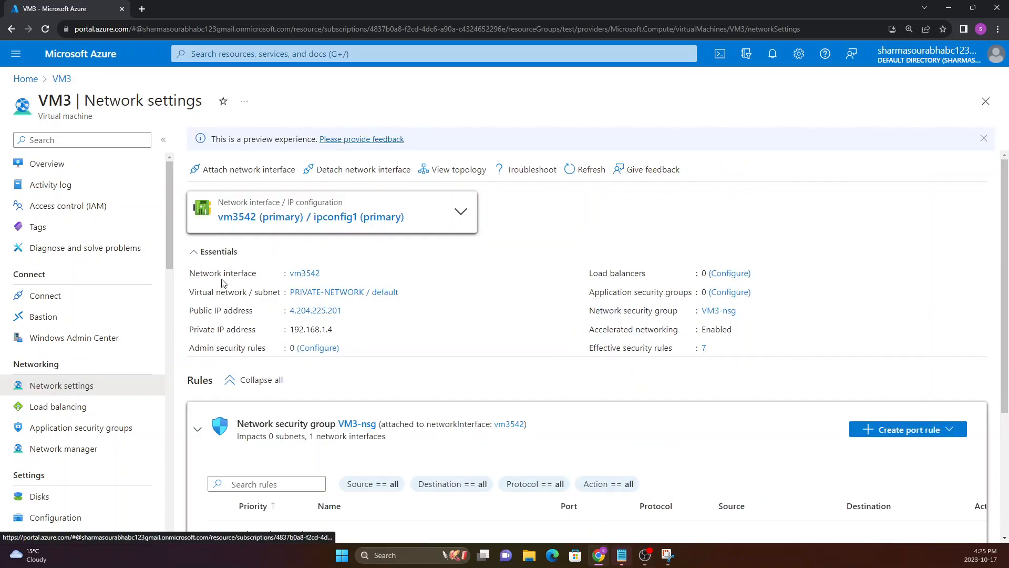
left_click(226, 171)
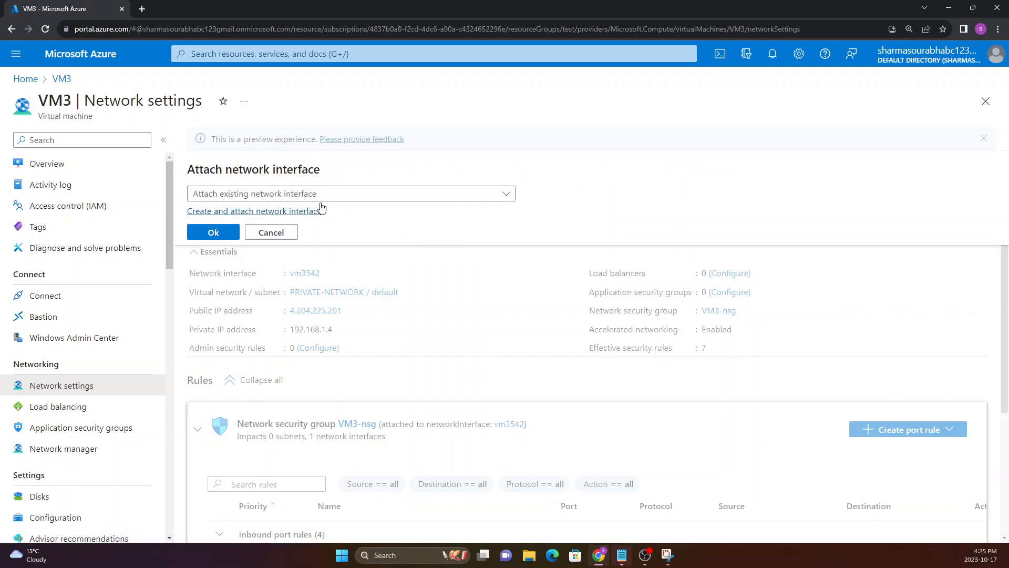
left_click(315, 197)
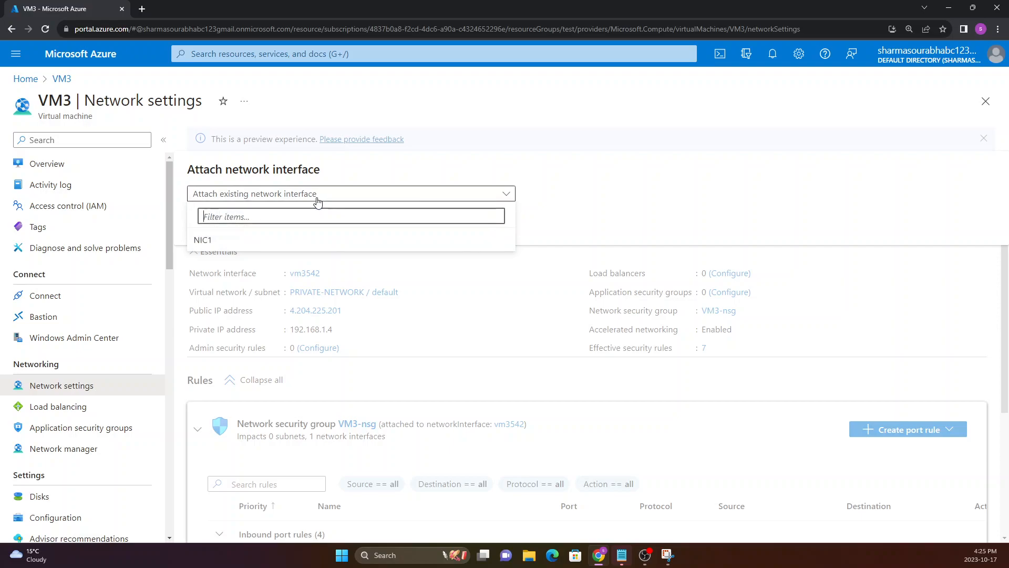
left_click(220, 241)
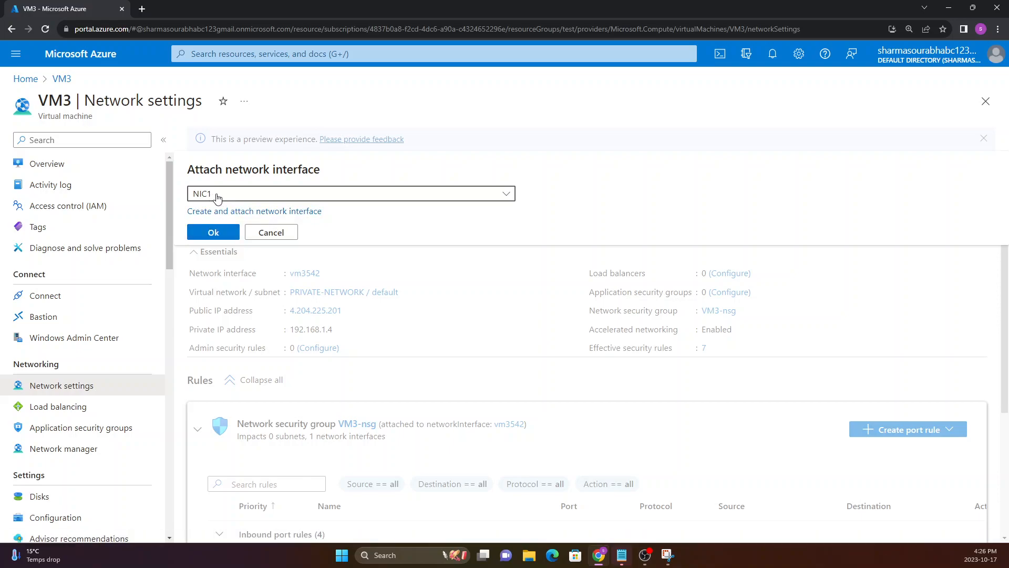
left_click(212, 233)
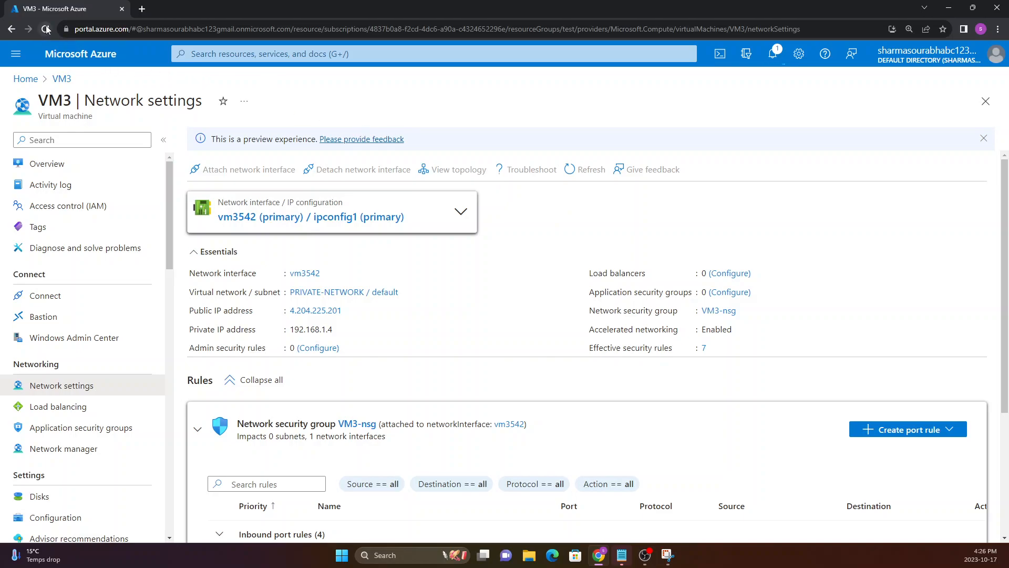
left_click(594, 170)
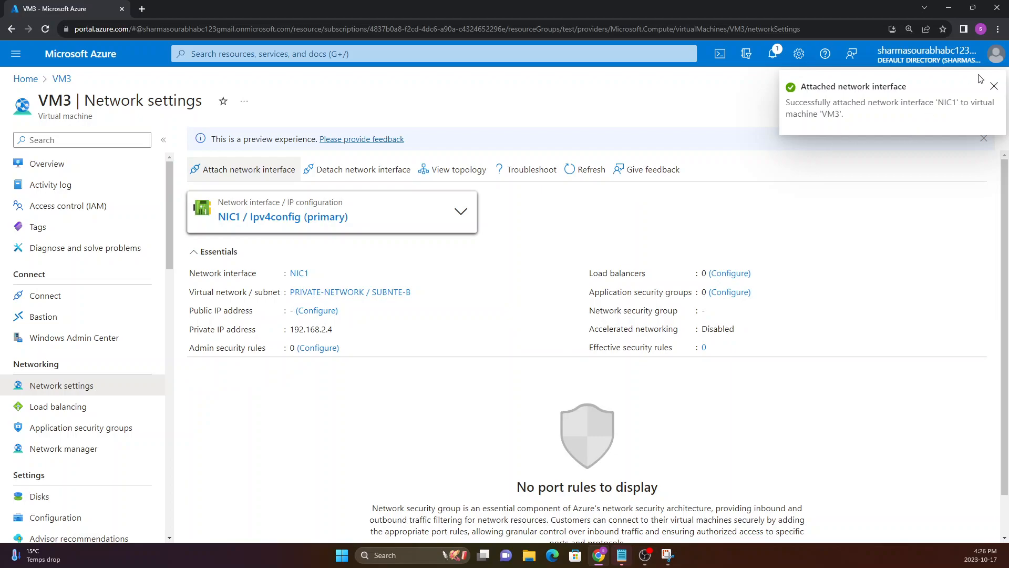
left_click(993, 88)
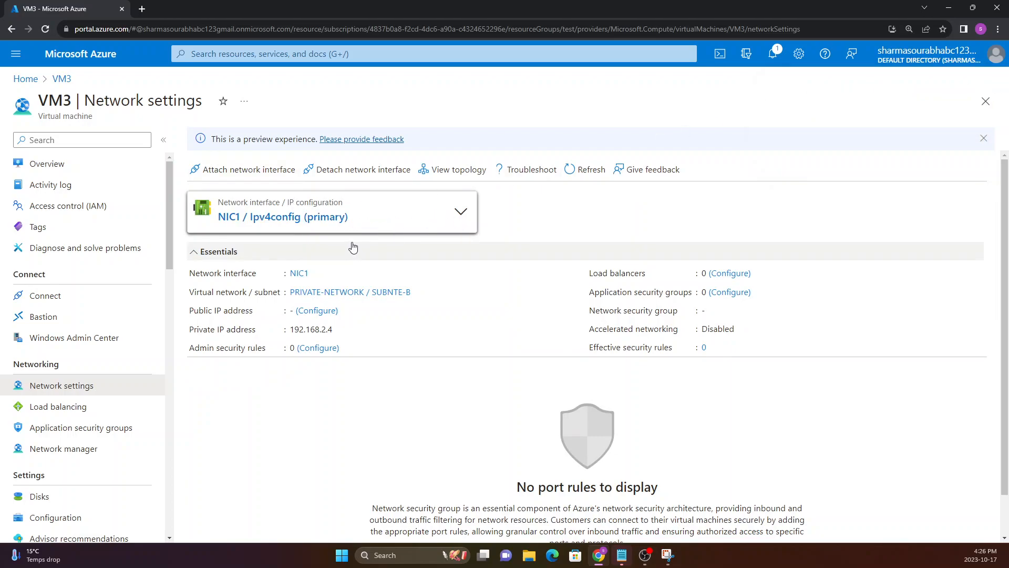
Step: Switch between the vm3542 and NIC1 interfaces of VM3 and compare their virtual network and subnet details
left_click(461, 212)
left_click(525, 220)
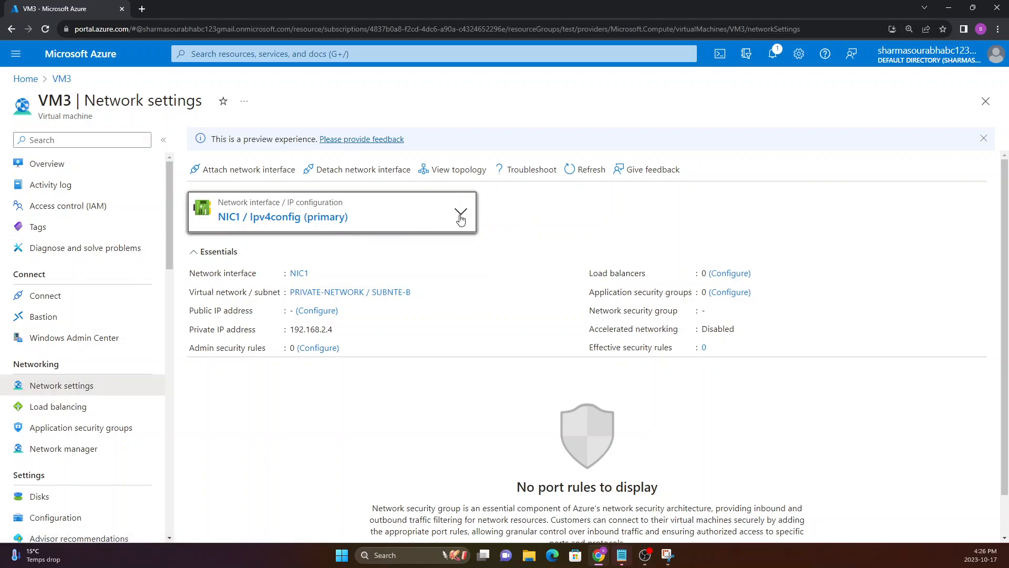
left_click(461, 217)
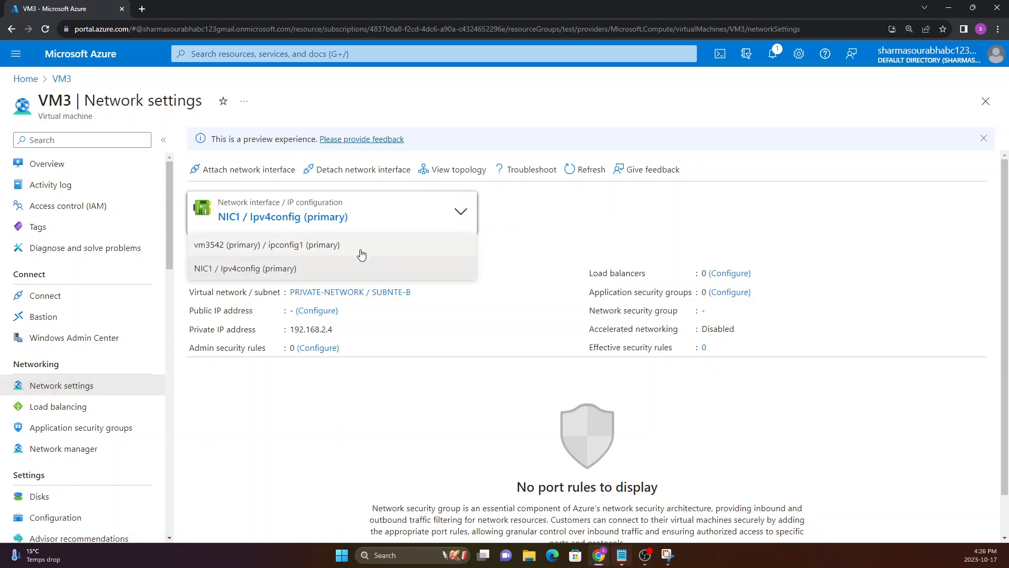
left_click(310, 248)
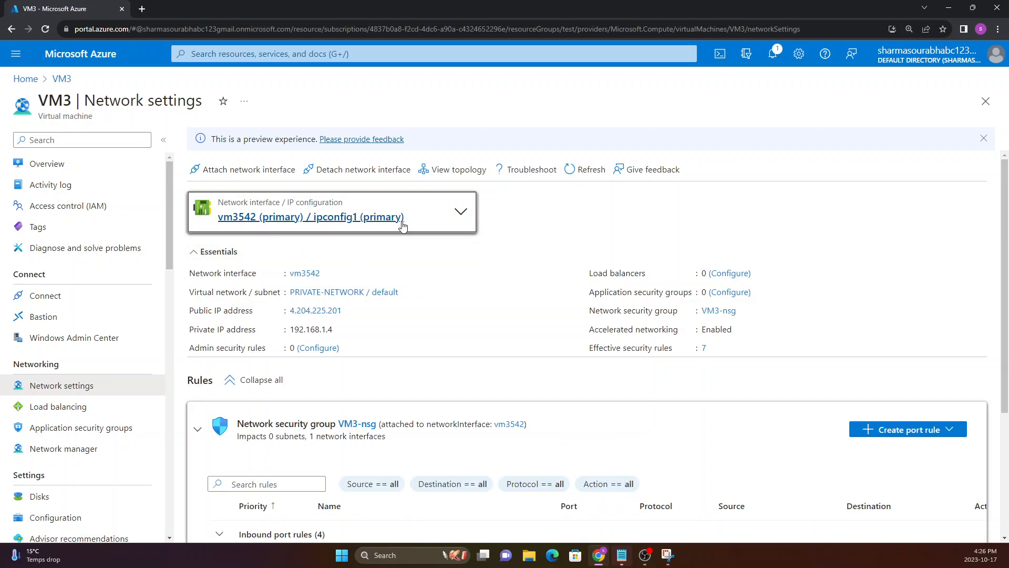
left_click(459, 218)
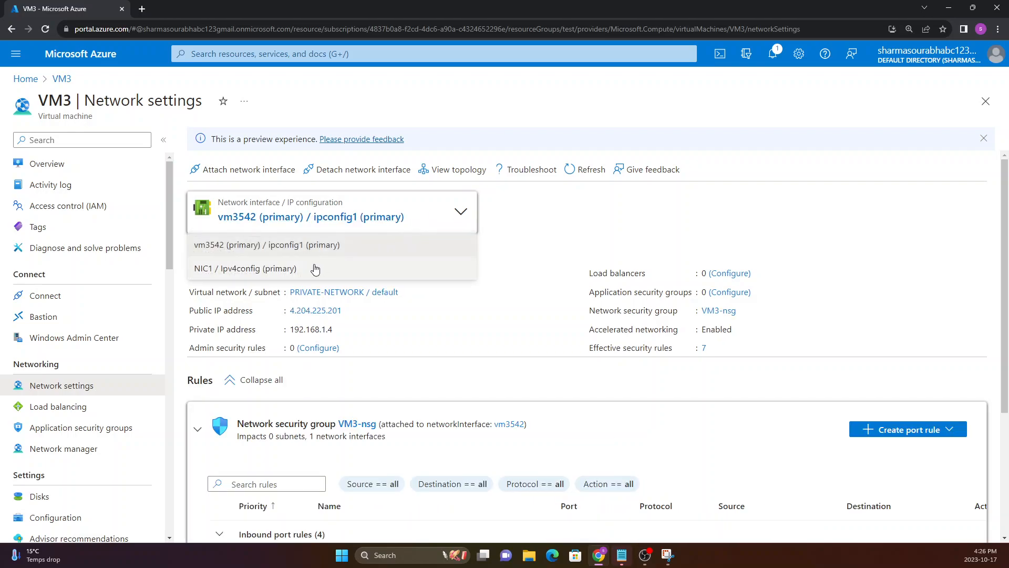
left_click(275, 267)
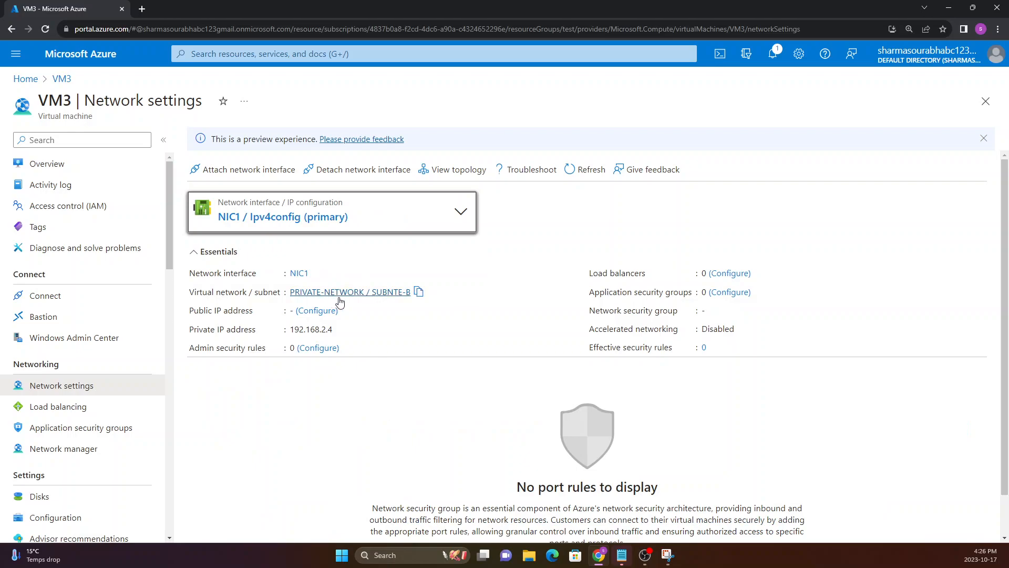
Step: Check the private IP addresses of NIC1 and vm3542, and review the port rules of VM3-nsg
left_click(458, 212)
left_click(437, 318)
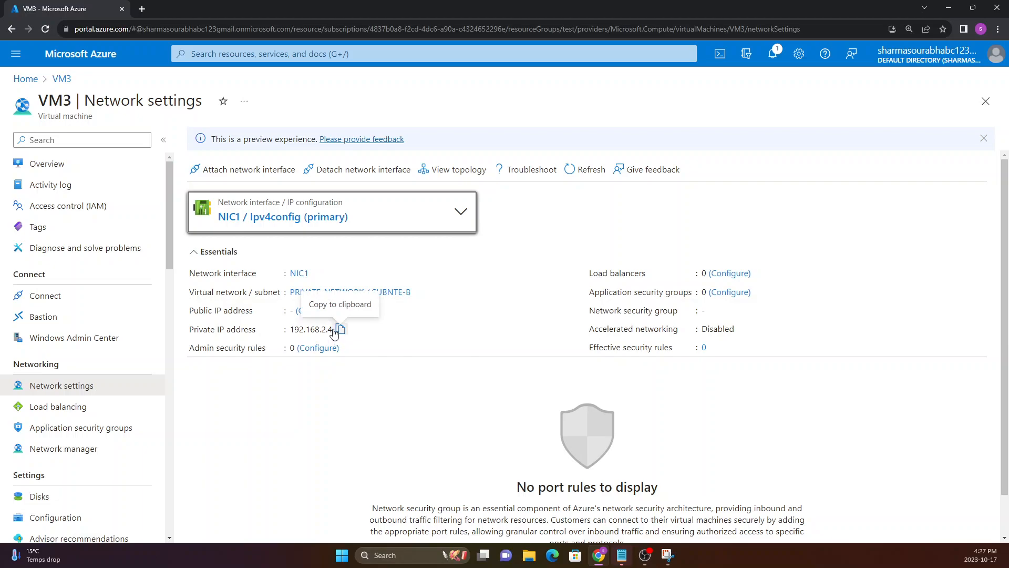
left_click_drag(289, 329, 333, 329)
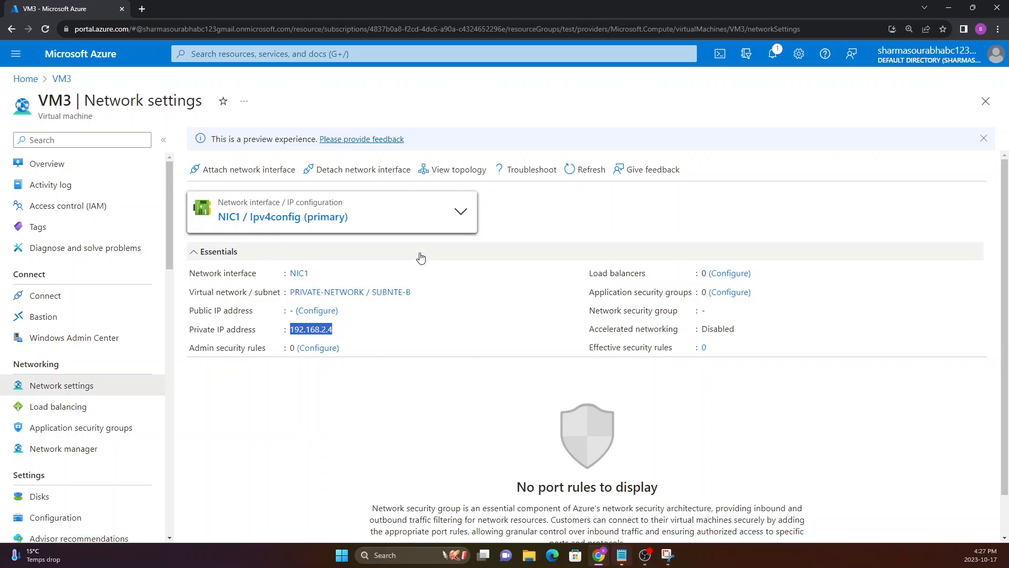
left_click(463, 210)
left_click(355, 241)
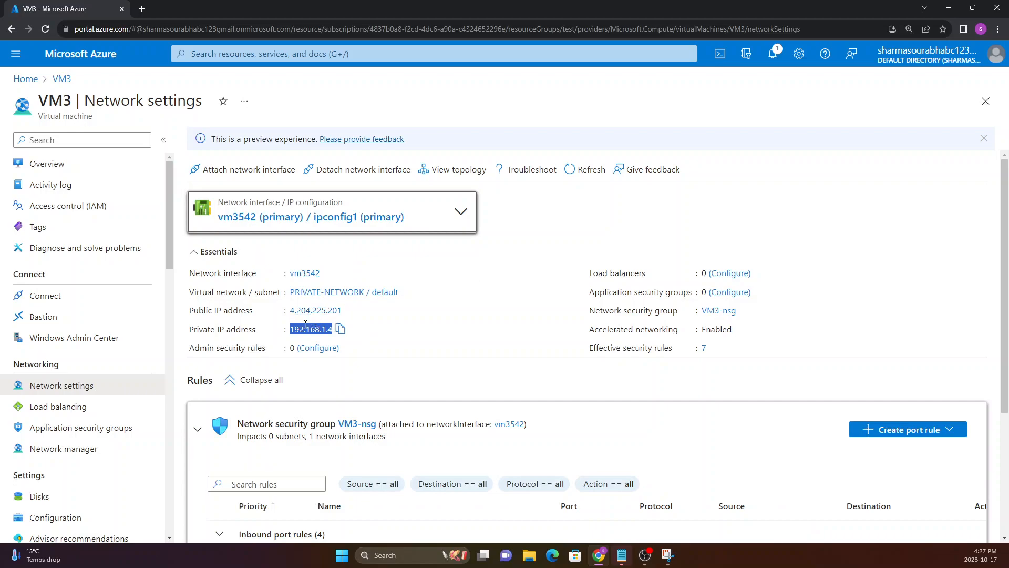
left_click(347, 403)
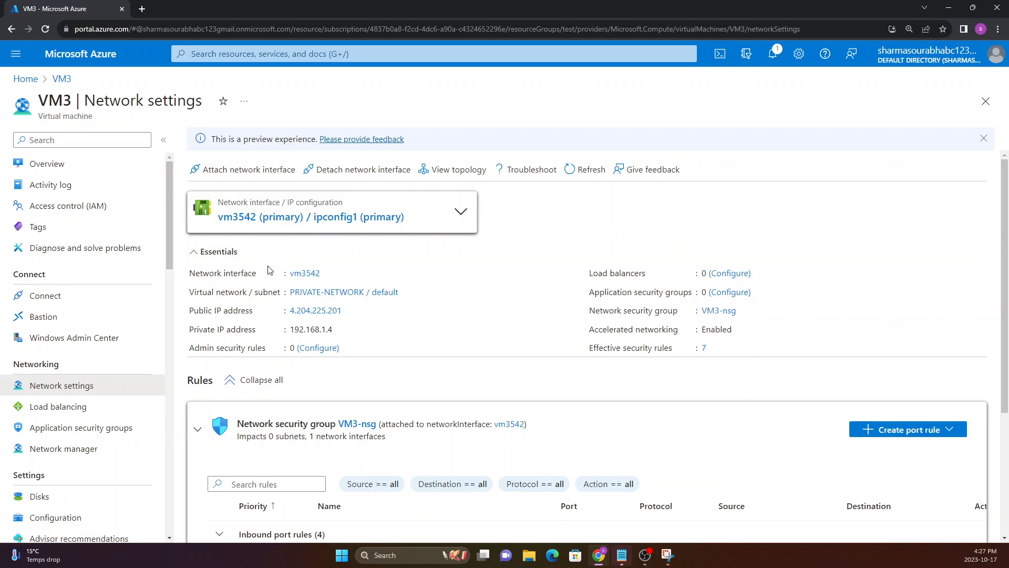
scroll(275, 261, "down", 3)
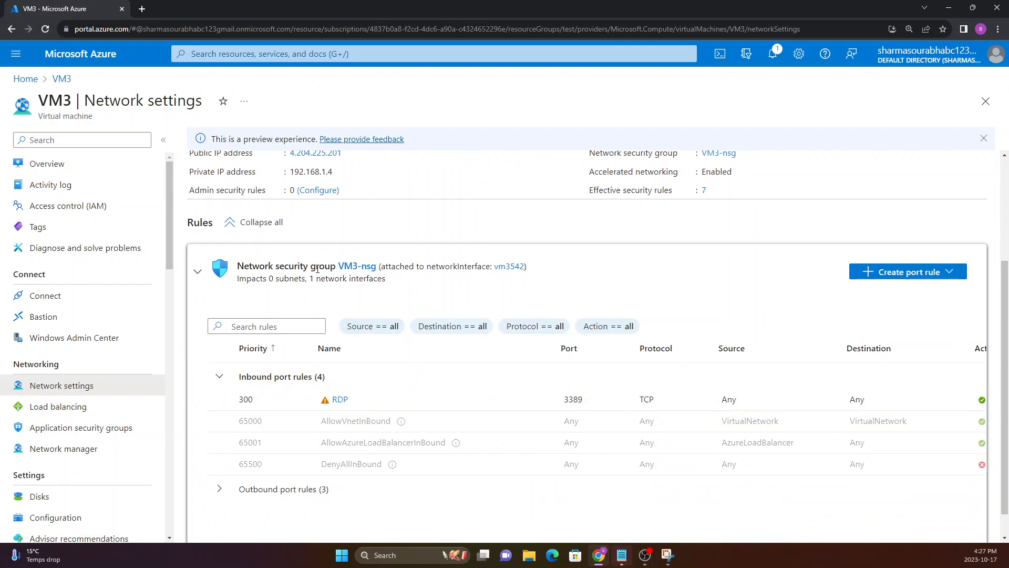
scroll(222, 290, "up", 3)
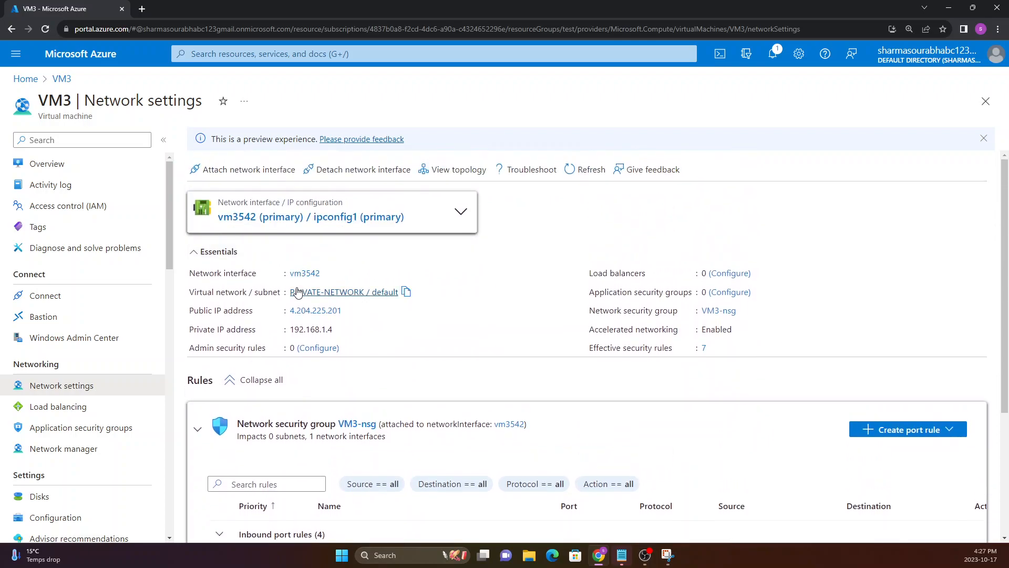